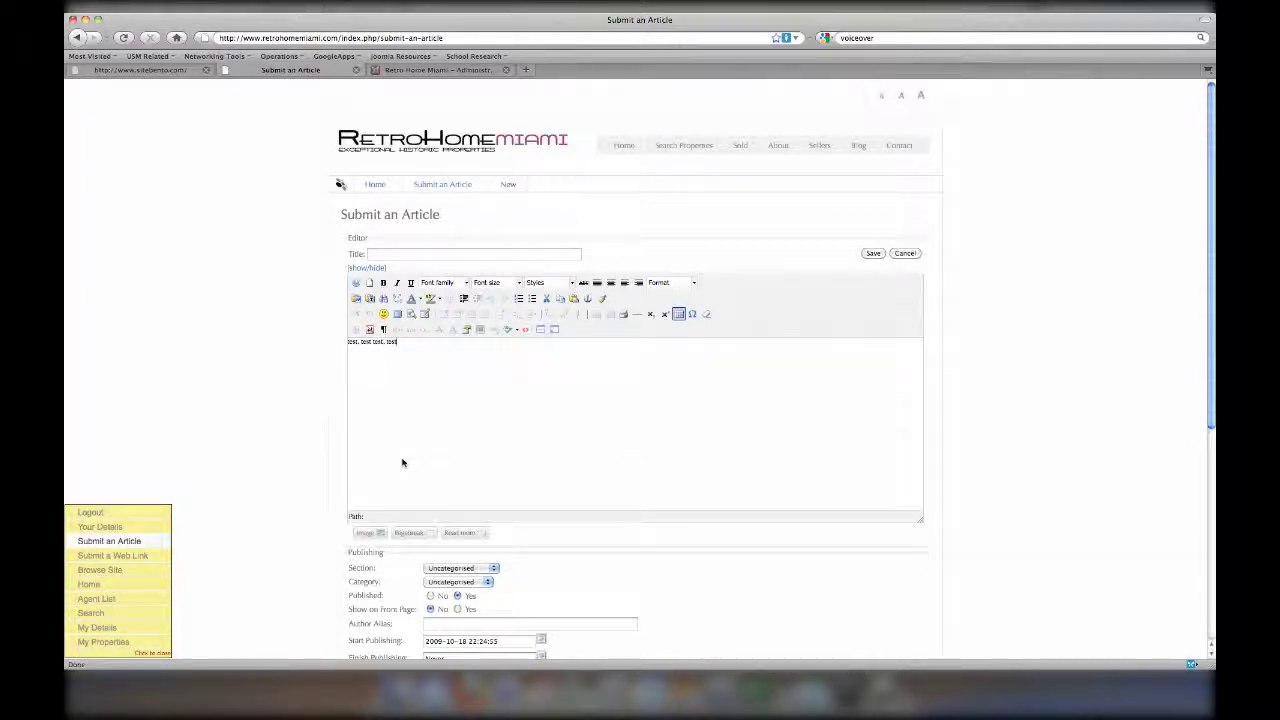
- Title the new article "Thi is just a test." and file it under the Generic Content section, Architects category
{"action": "left_click", "coordinate": [436, 257]}
{"action": "type", "text": "Thi is just a test."}
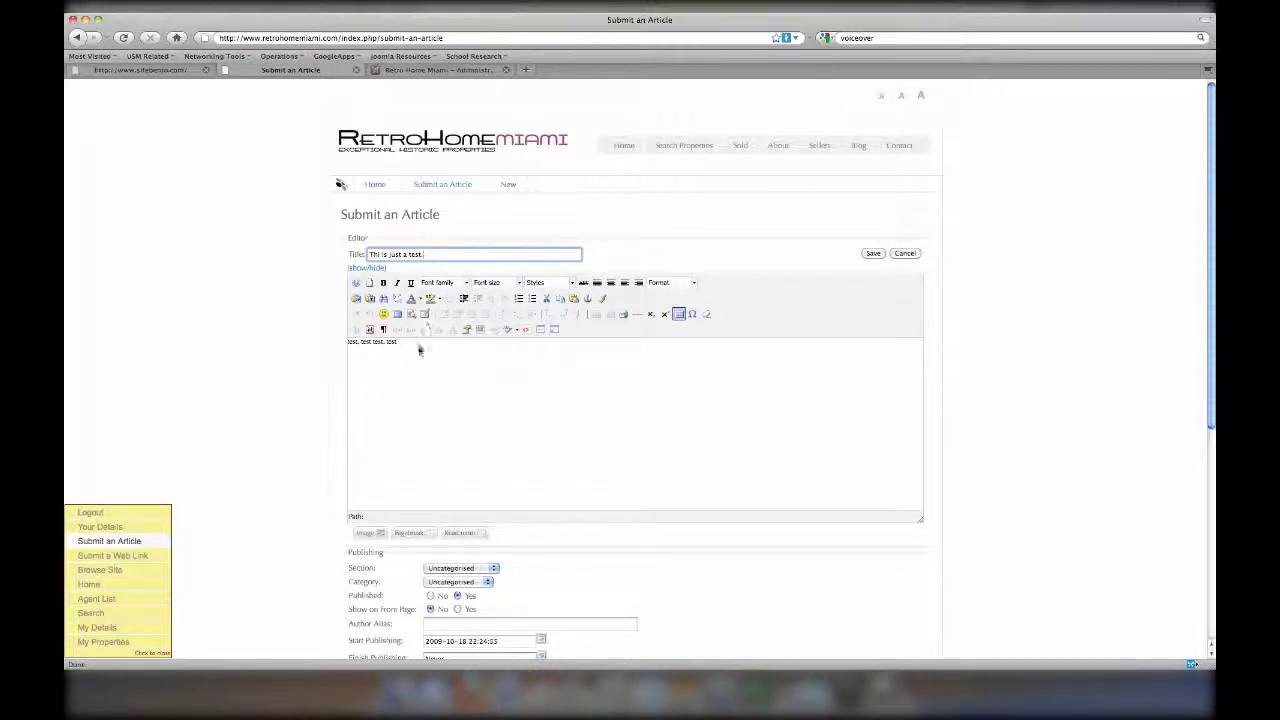
{"action": "scroll", "coordinate": [434, 403], "scroll_direction": "down", "scroll_amount": 5}
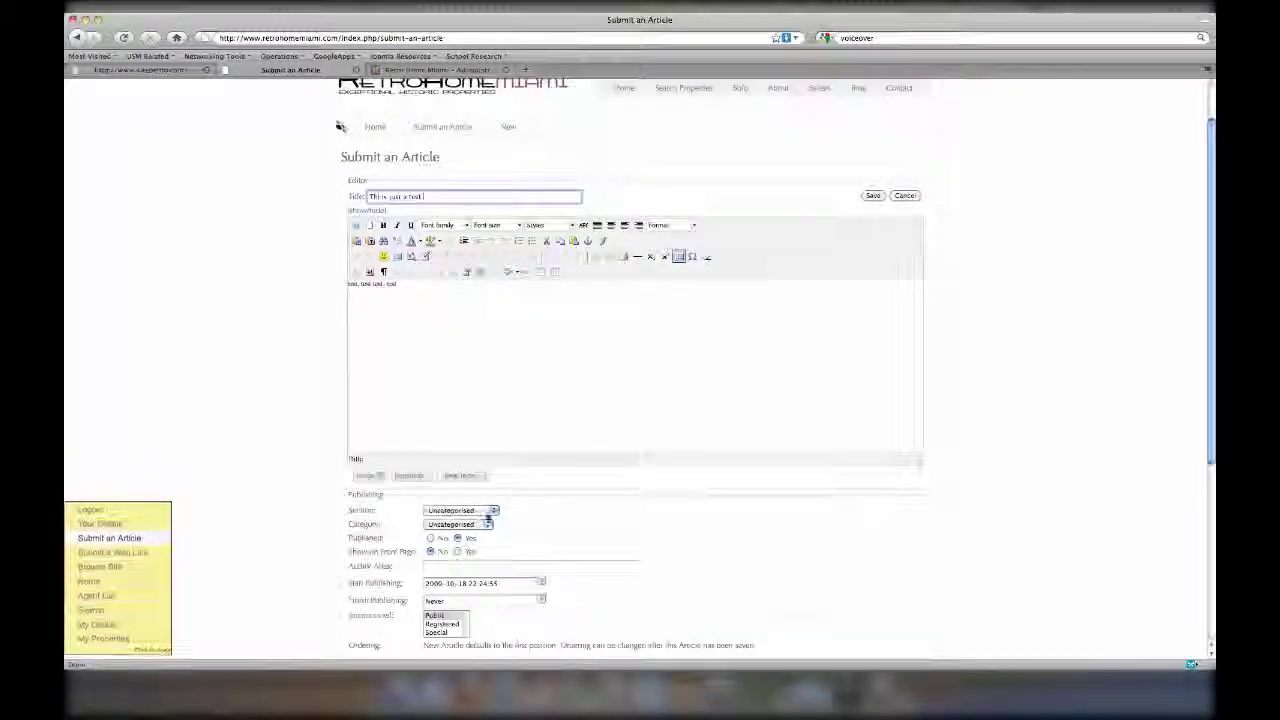
{"action": "left_click", "coordinate": [474, 388]}
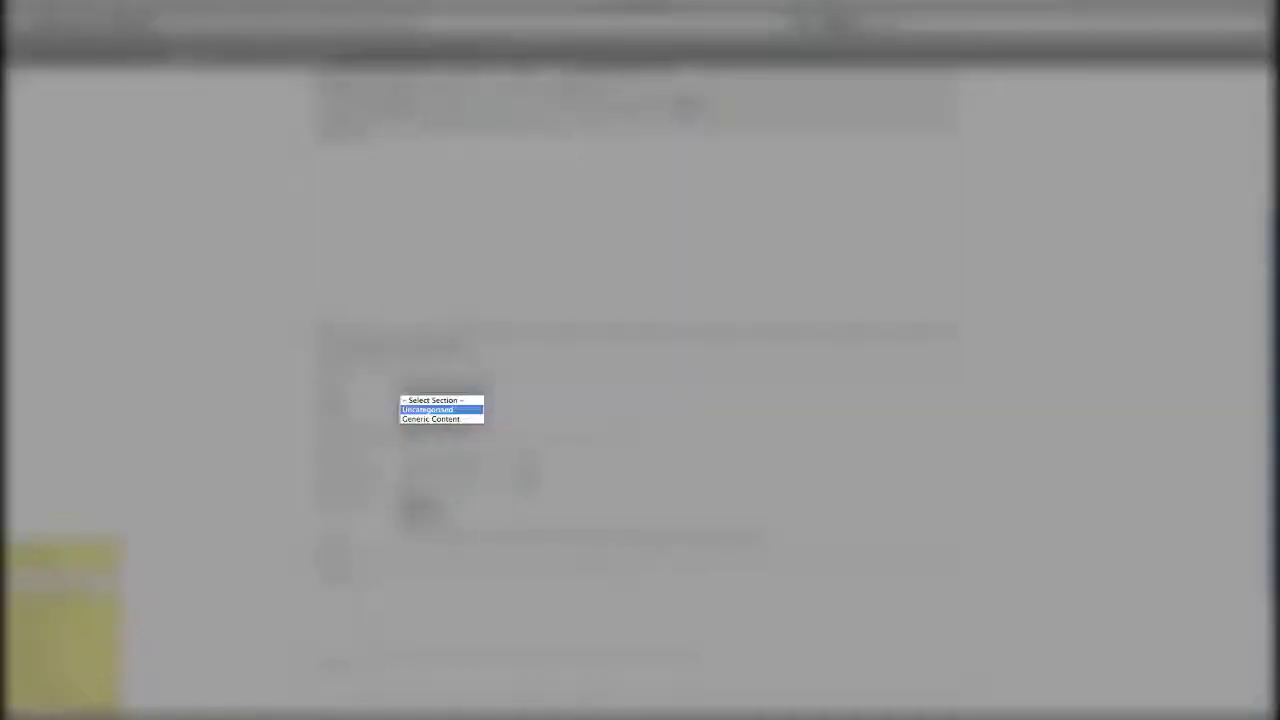
{"action": "left_click", "coordinate": [474, 388]}
{"action": "left_click", "coordinate": [458, 390]}
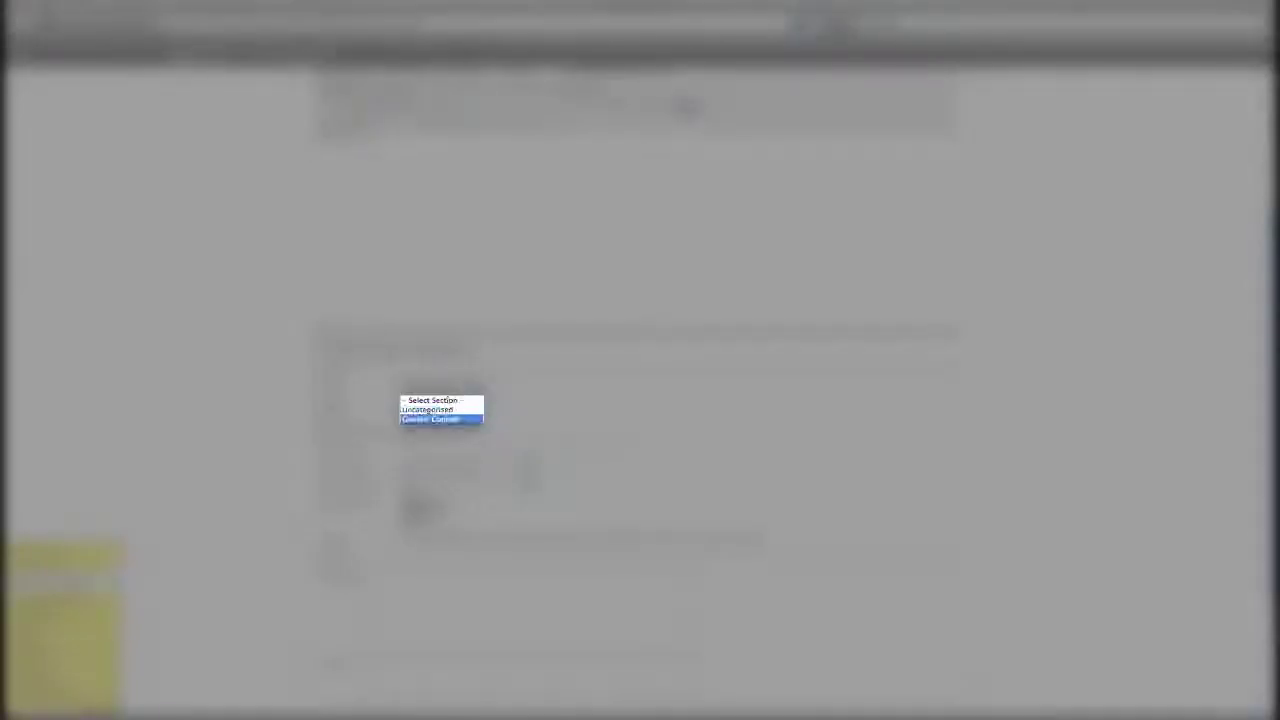
{"action": "left_click", "coordinate": [441, 419]}
{"action": "left_click", "coordinate": [444, 404]}
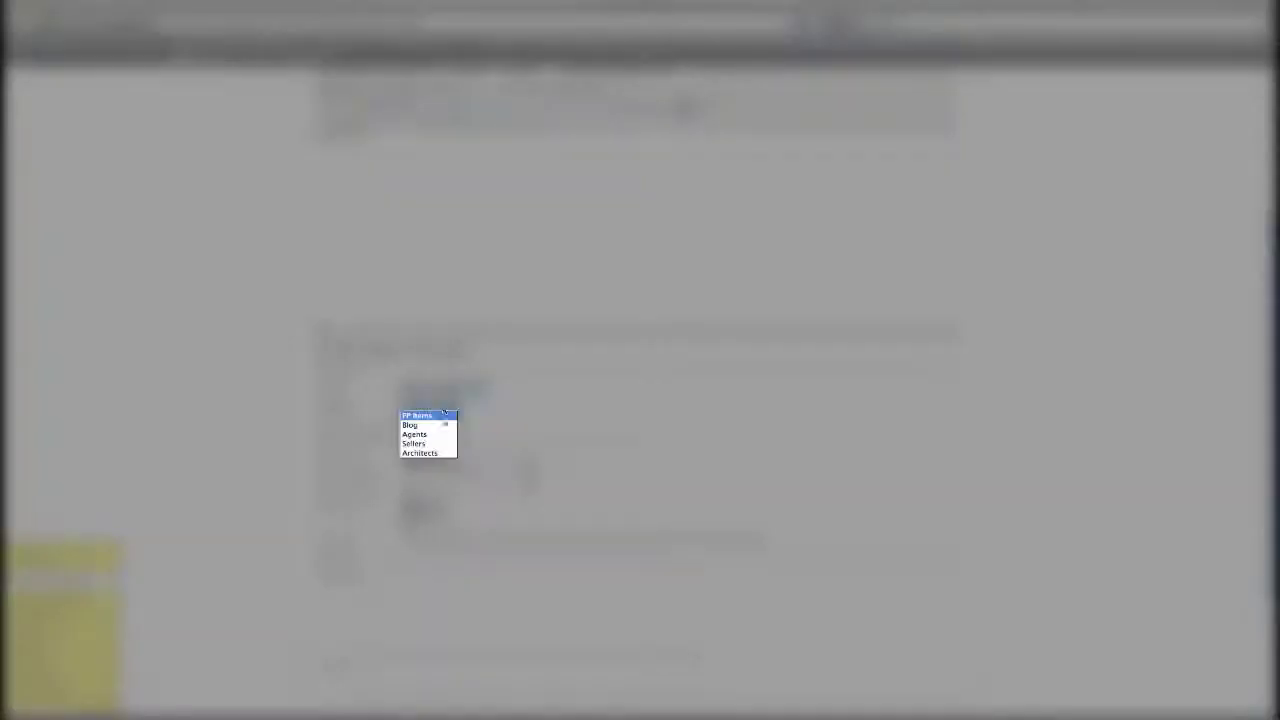
{"action": "left_click", "coordinate": [430, 452]}
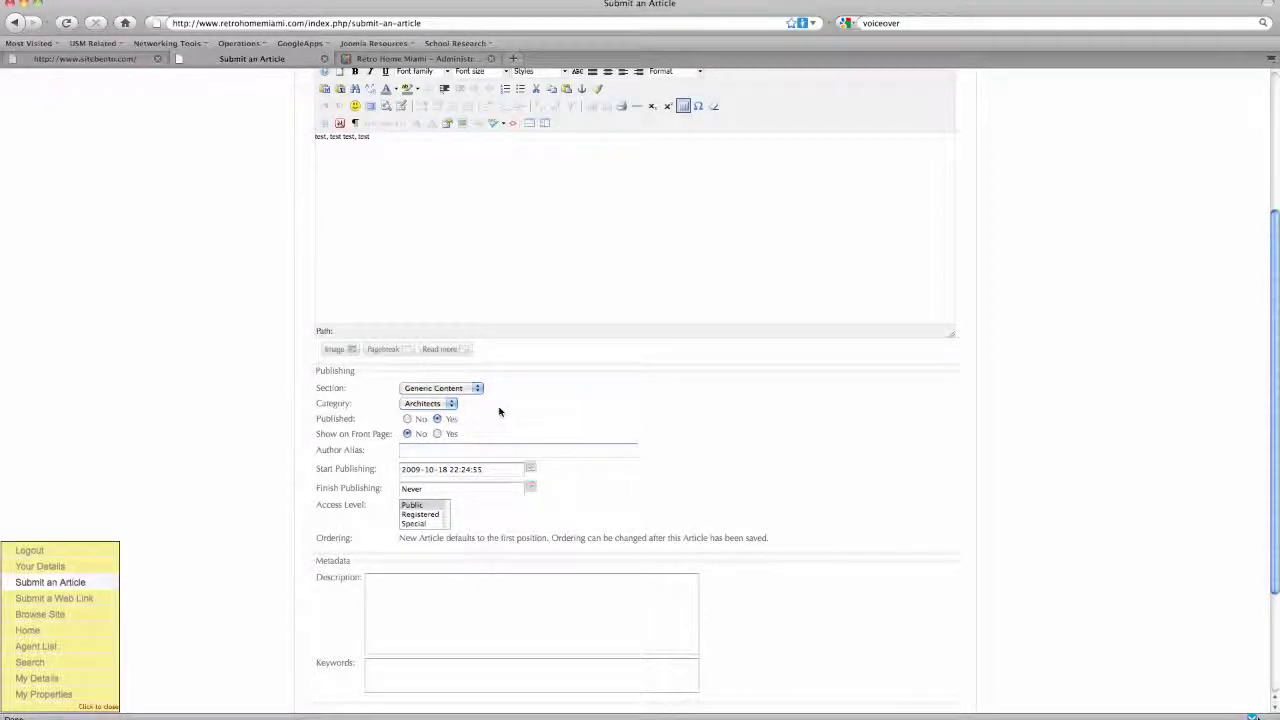
- Set the article's Published option to No
{"action": "scroll", "coordinate": [470, 408], "scroll_direction": "down", "scroll_amount": 1}
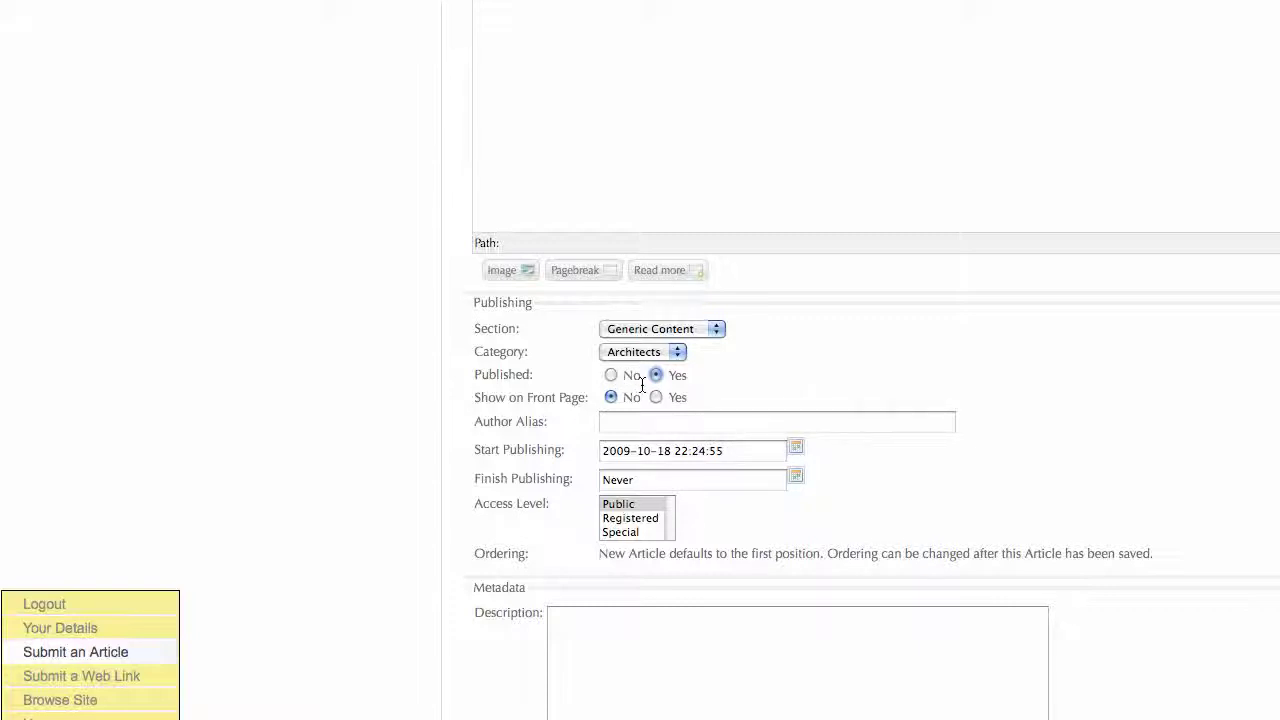
{"action": "scroll", "coordinate": [642, 385], "scroll_direction": "down", "scroll_amount": 1}
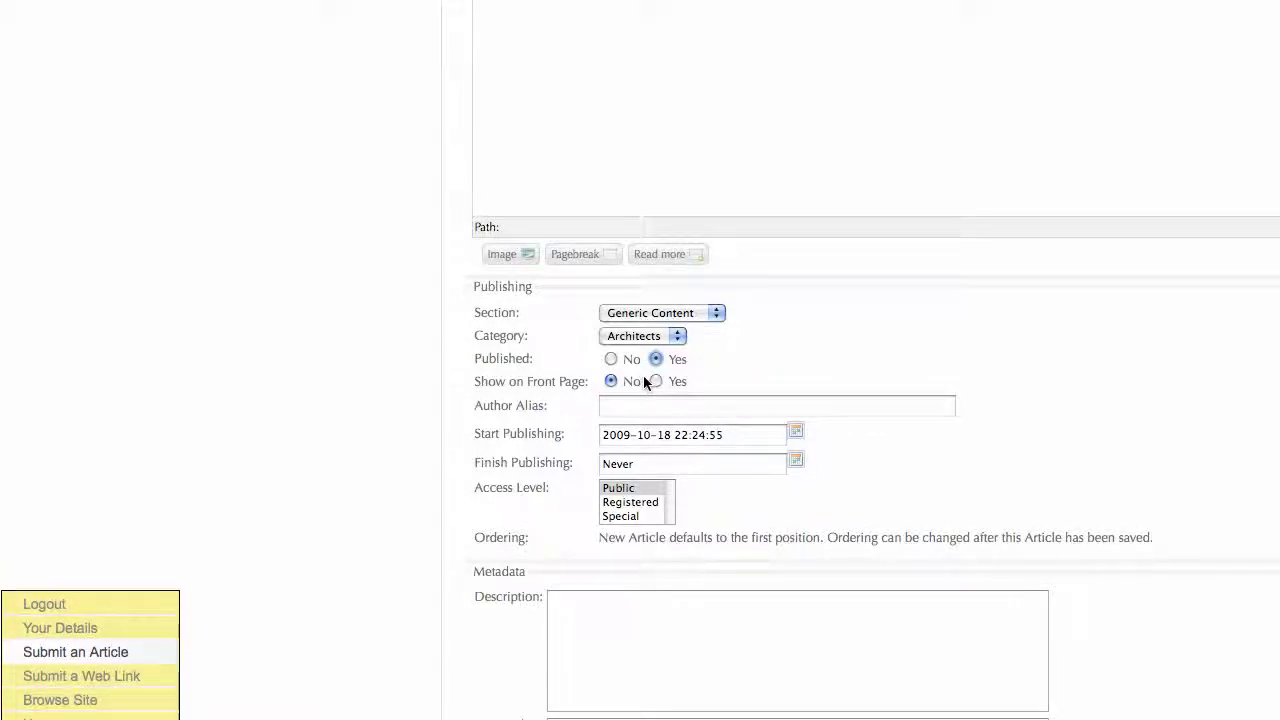
{"action": "left_click", "coordinate": [630, 362]}
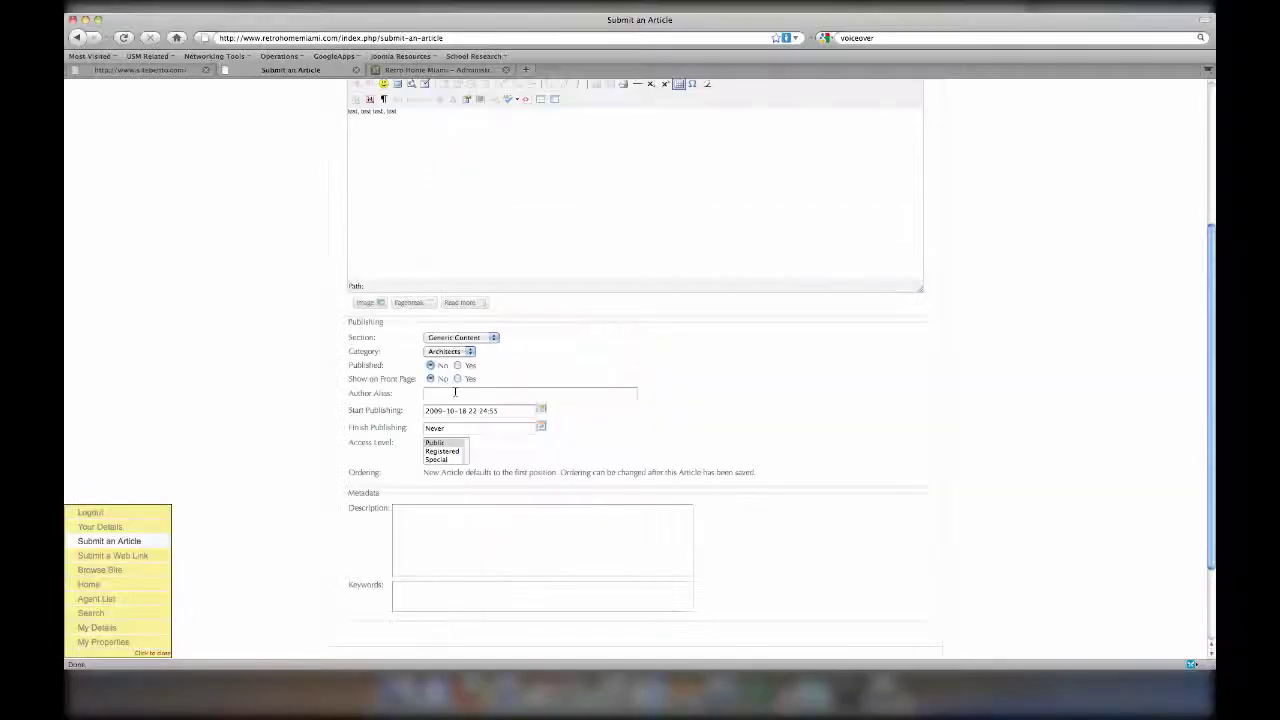
- Go through the metadata Keywords and Description fields without filling them in, and save the article
{"action": "scroll", "coordinate": [476, 431], "scroll_direction": "down", "scroll_amount": 5}
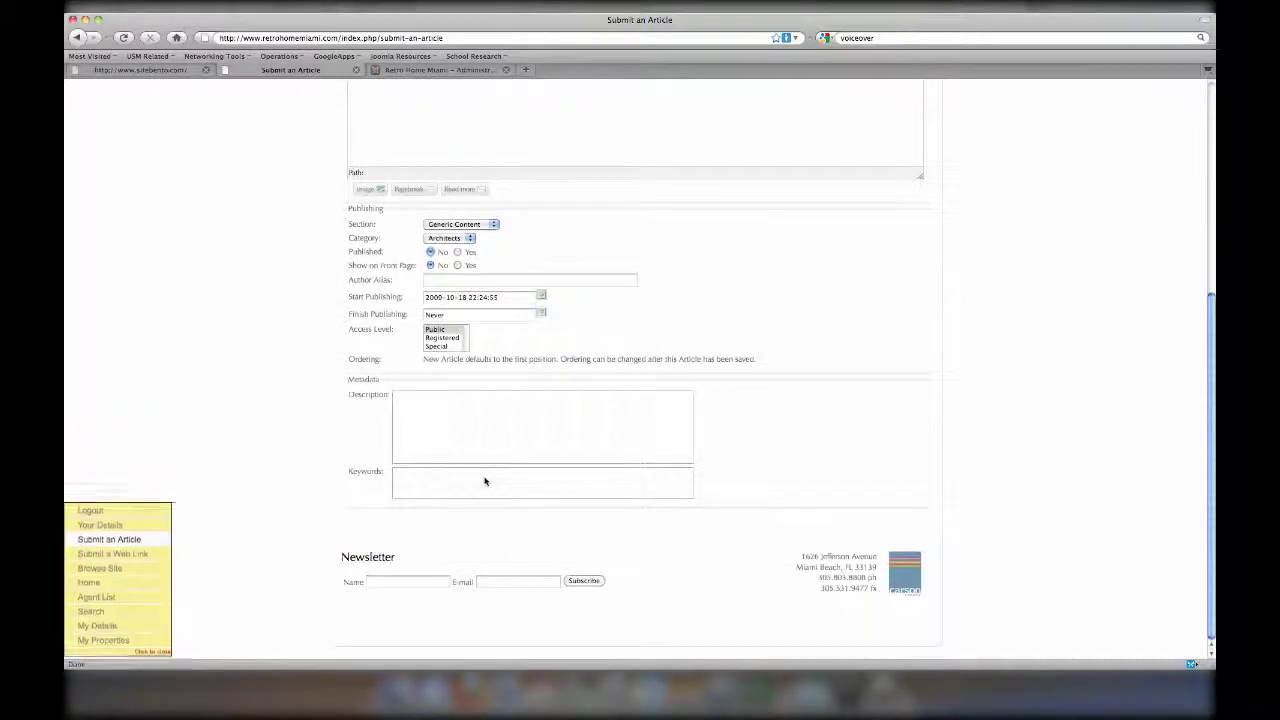
{"action": "left_click", "coordinate": [465, 472]}
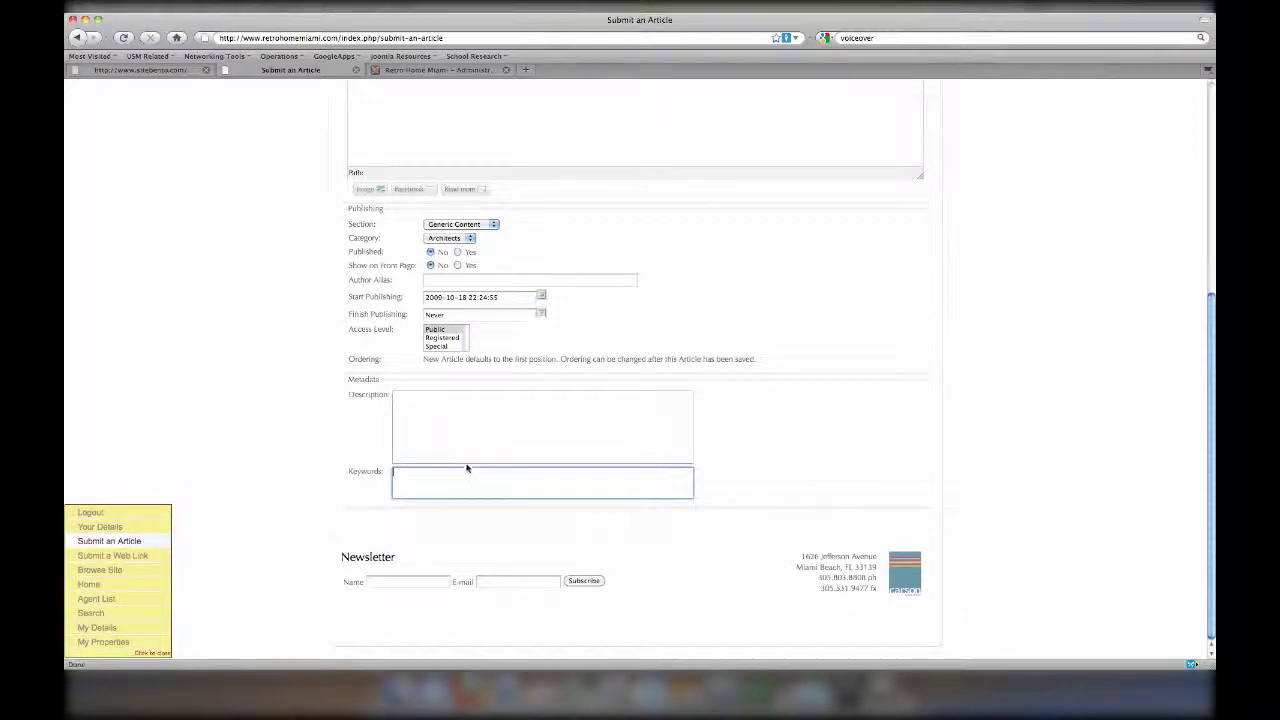
{"action": "left_click", "coordinate": [466, 448]}
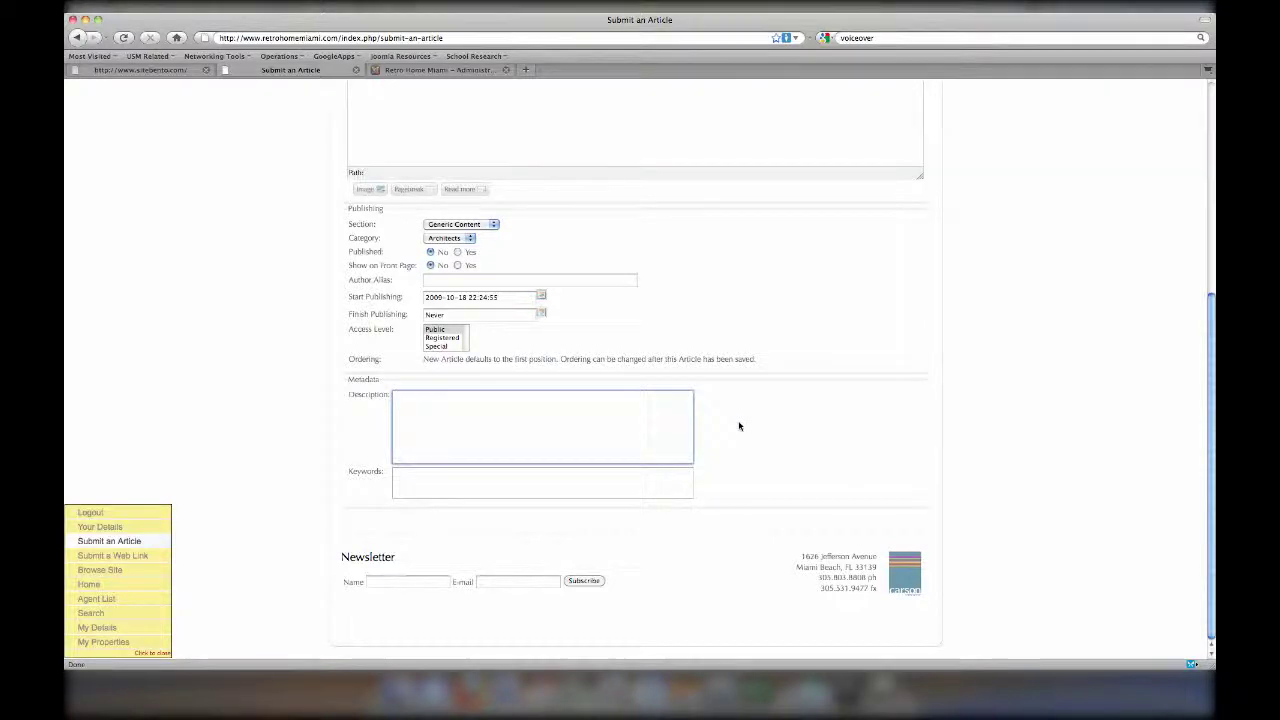
{"action": "scroll", "coordinate": [738, 420], "scroll_direction": "up", "scroll_amount": 8}
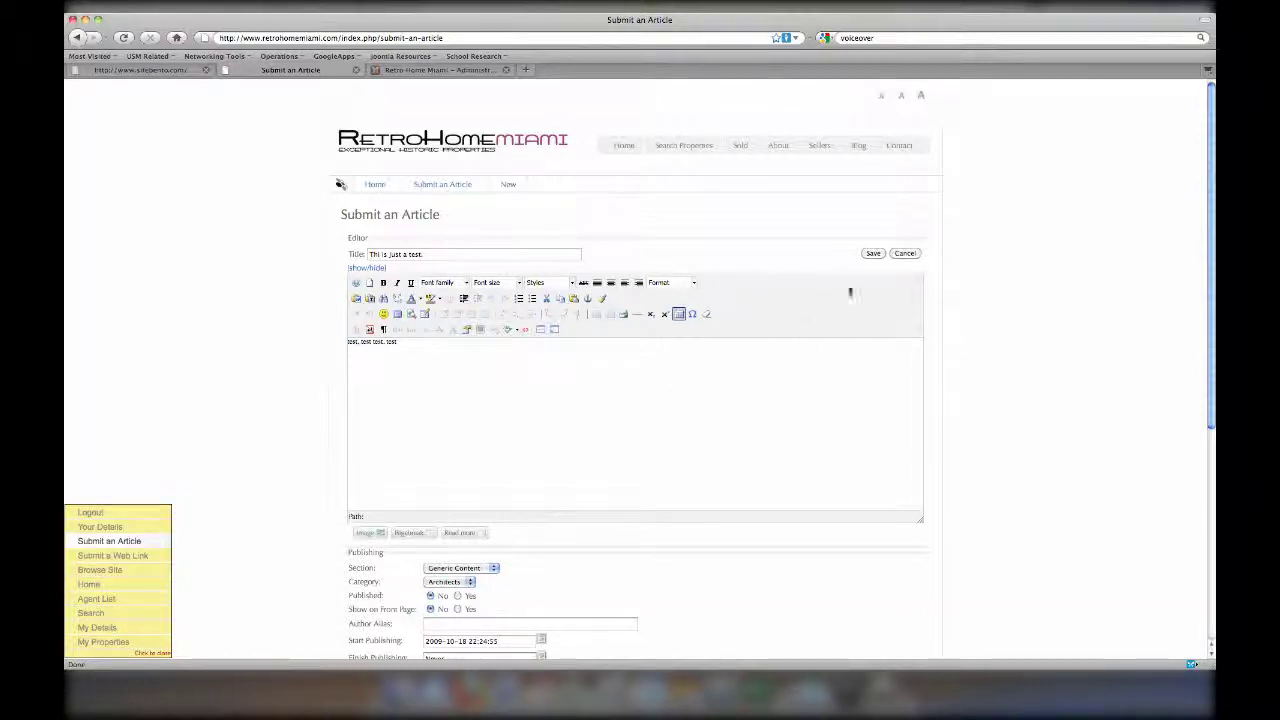
{"action": "left_click", "coordinate": [873, 255]}
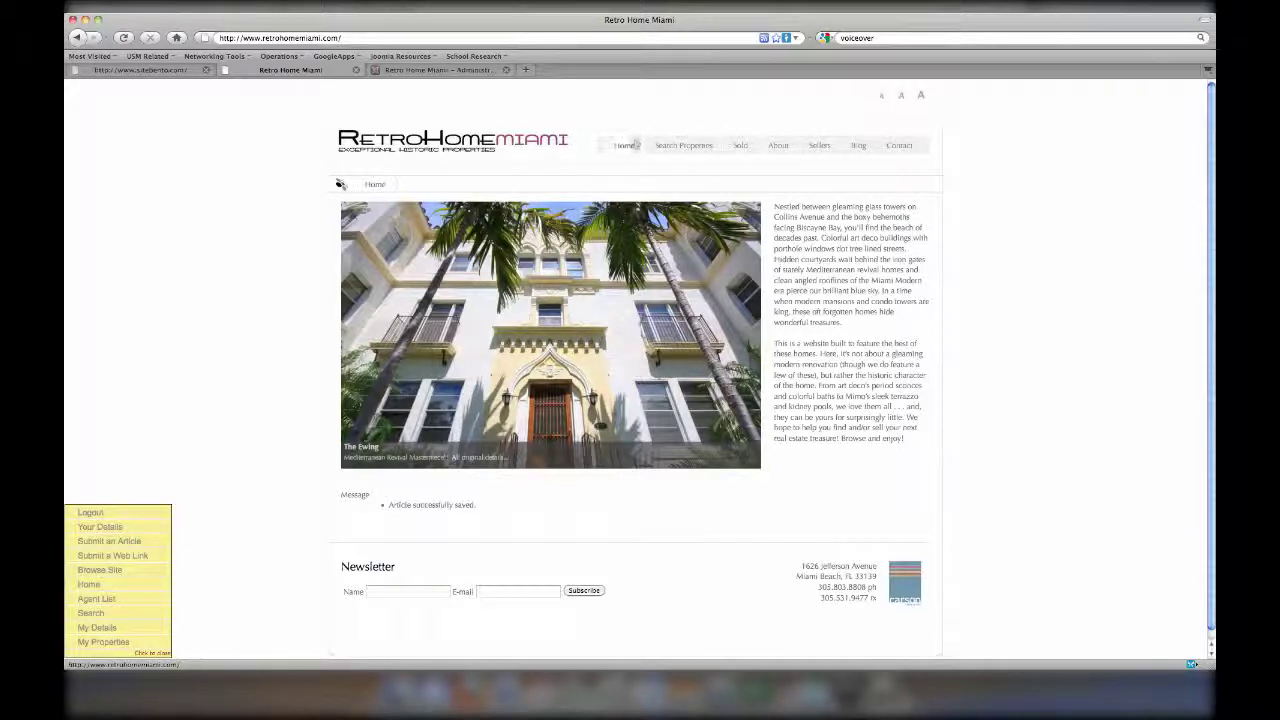
- Browse the site's Architects category and open the article "This is just a test entry." for editing
{"action": "left_click", "coordinate": [108, 571]}
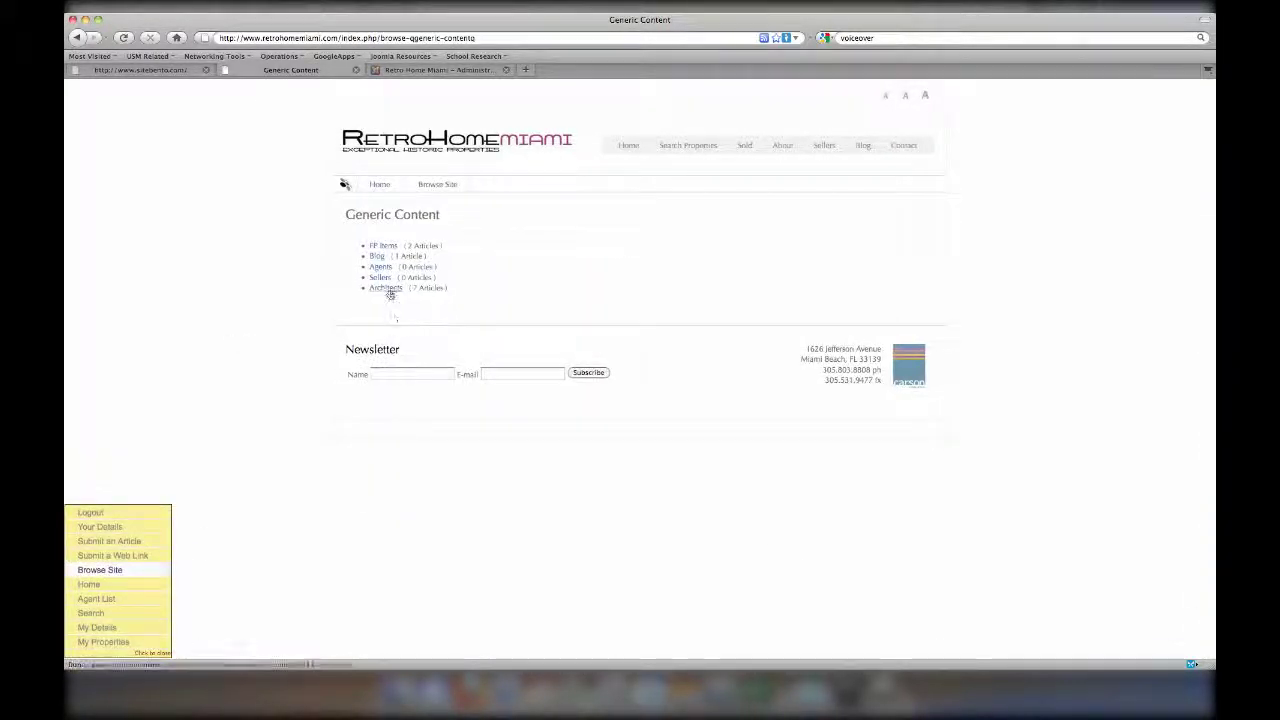
{"action": "left_click", "coordinate": [387, 289]}
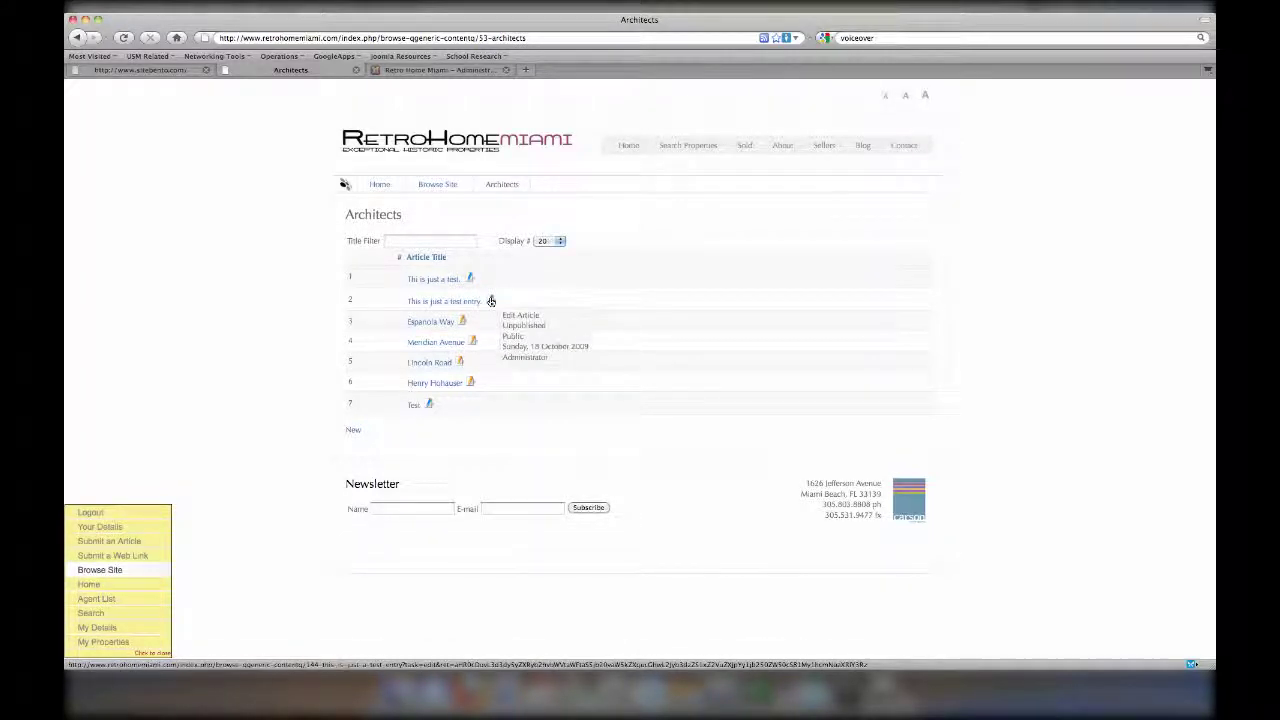
{"action": "left_click", "coordinate": [491, 301]}
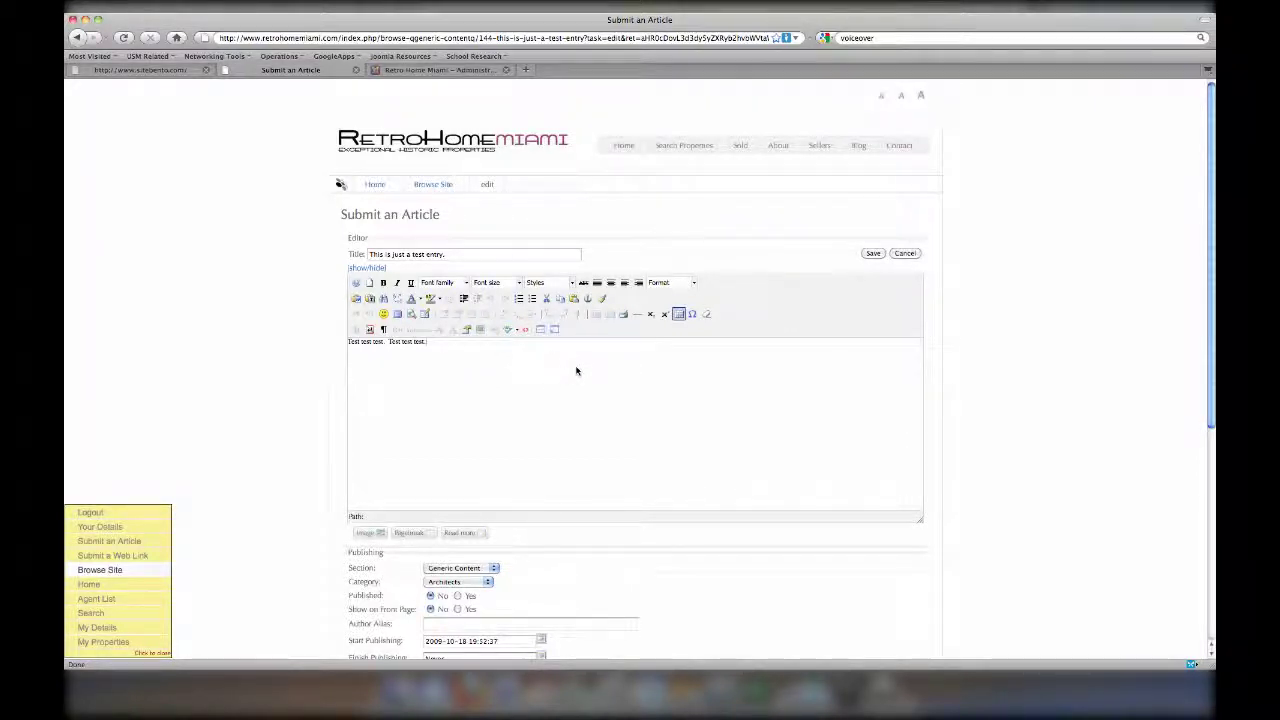
- Review the publishing settings of the test entry, including its available section and category choices
{"action": "scroll", "coordinate": [576, 371], "scroll_direction": "down", "scroll_amount": 3}
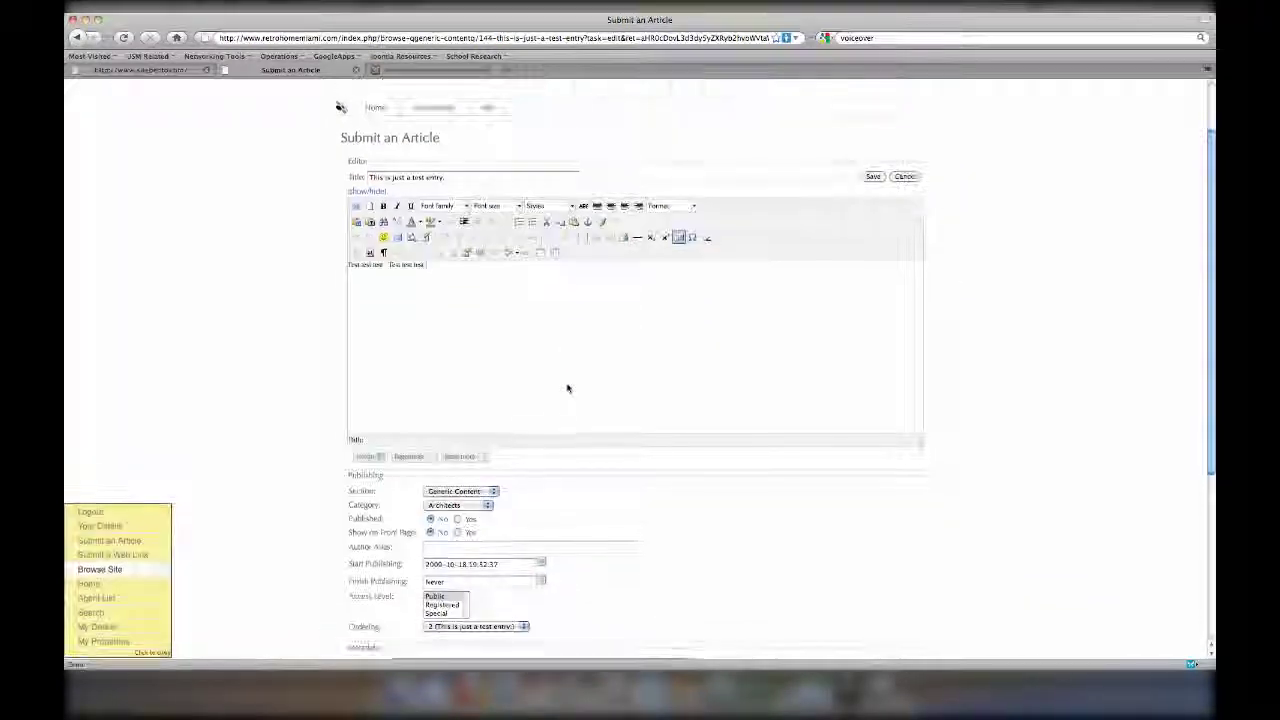
{"action": "scroll", "coordinate": [567, 388], "scroll_direction": "up", "scroll_amount": 1}
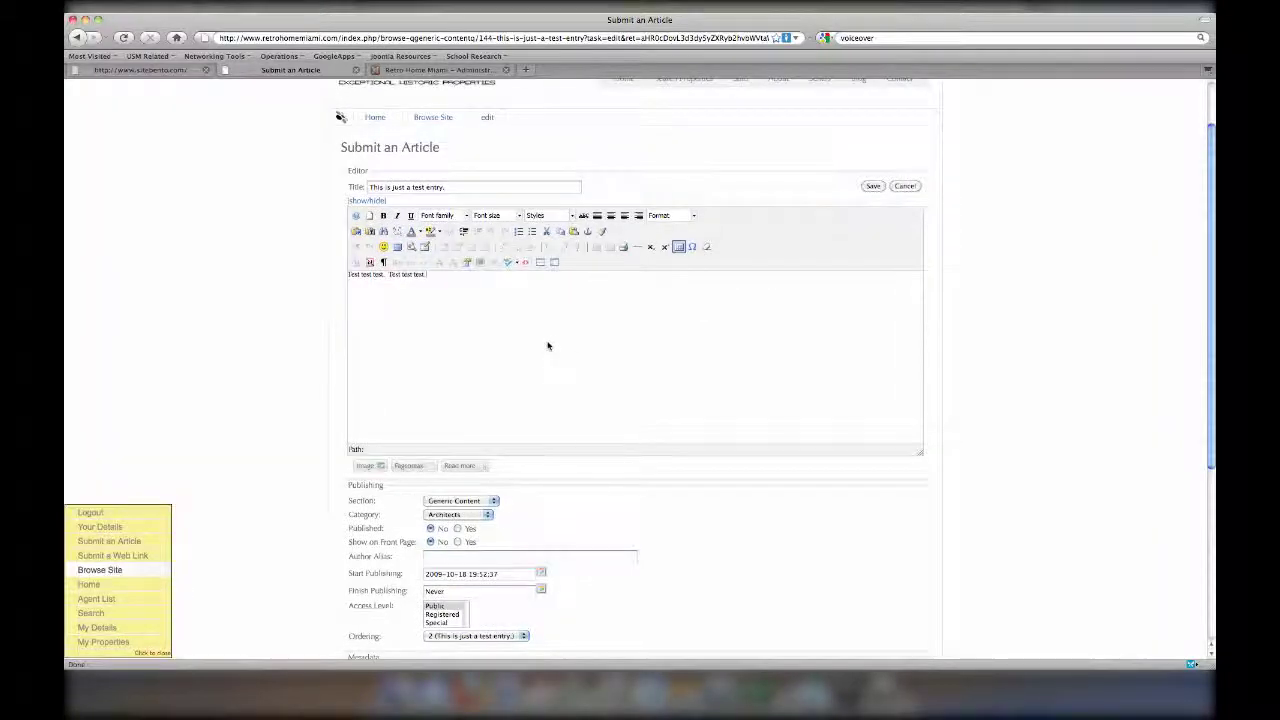
{"action": "scroll", "coordinate": [503, 449], "scroll_direction": "down", "scroll_amount": 4}
{"action": "left_click", "coordinate": [458, 442]}
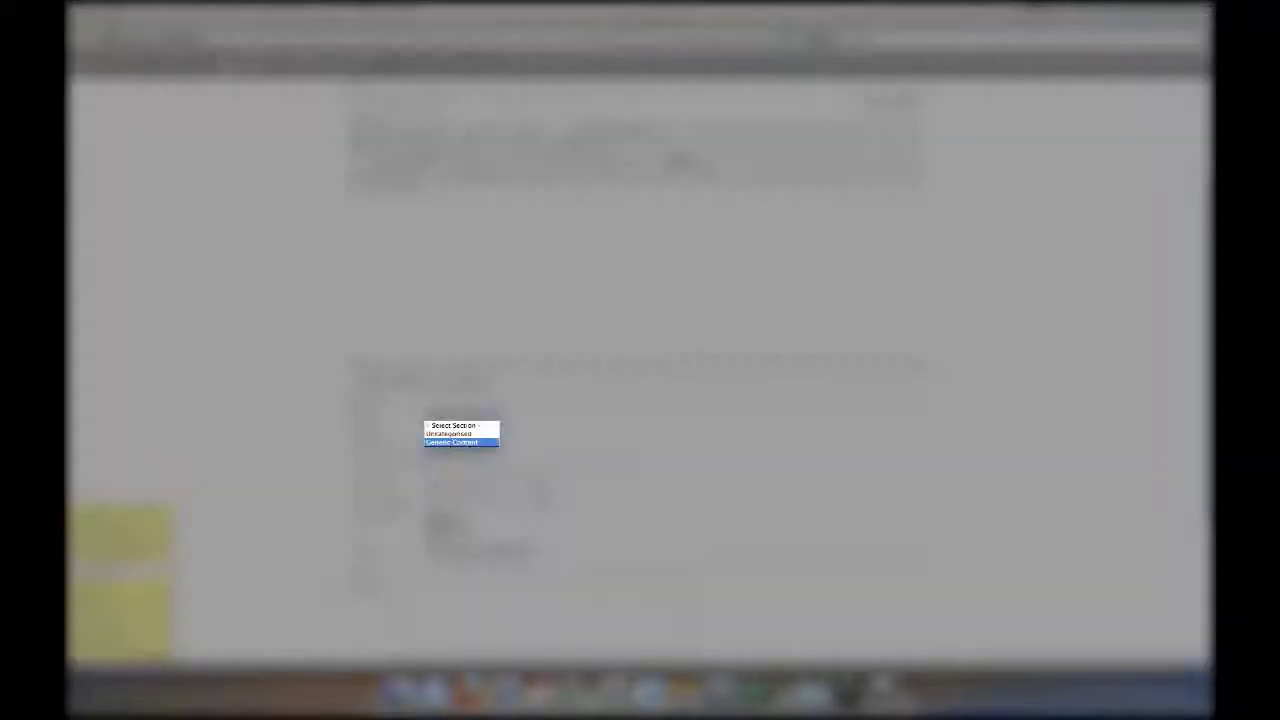
{"action": "left_click", "coordinate": [475, 416]}
{"action": "left_click", "coordinate": [472, 432]}
{"action": "left_click", "coordinate": [472, 432]}
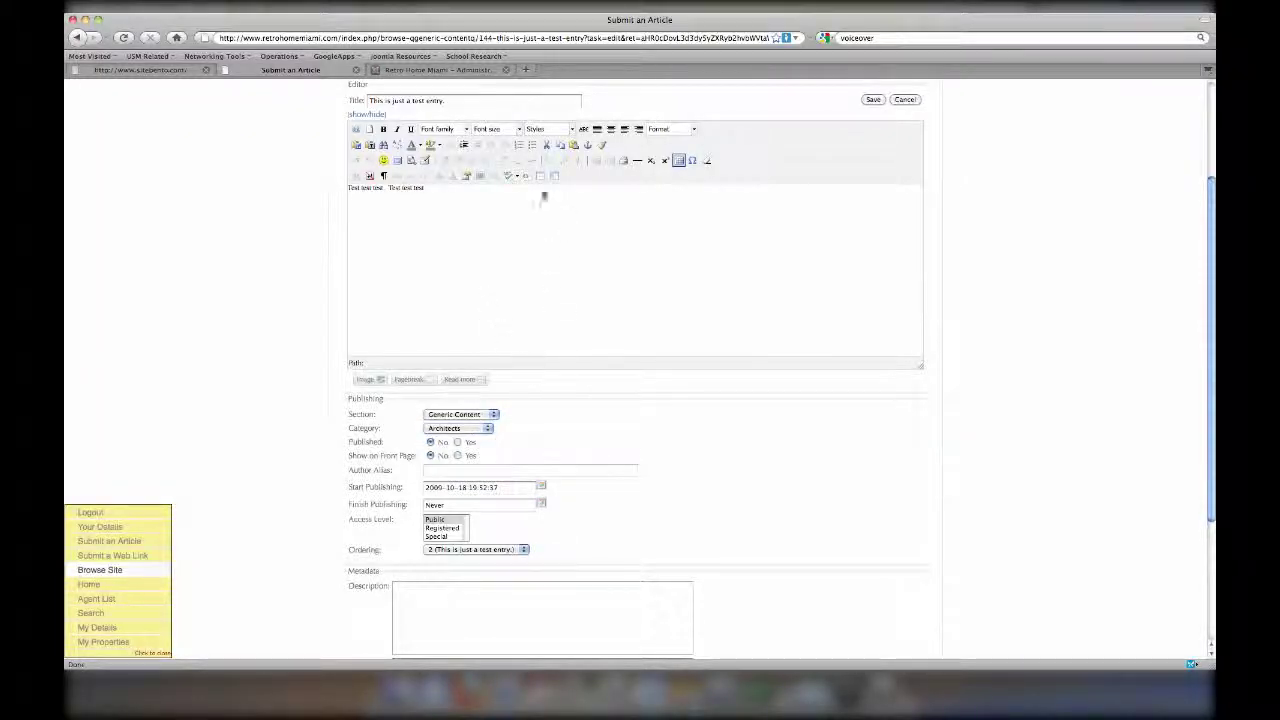
- Open and dismiss a pop-up dialog of the text editor, and save the test entry
{"action": "left_click", "coordinate": [468, 175]}
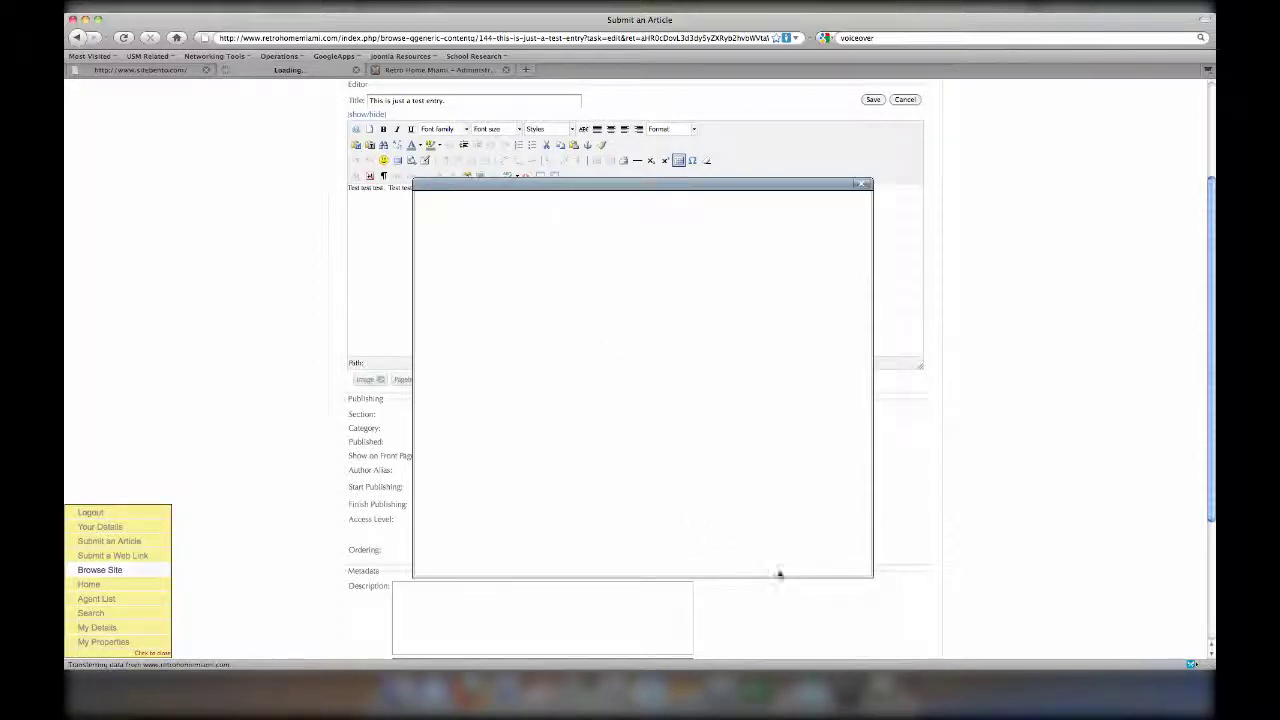
{"action": "left_click", "coordinate": [836, 561]}
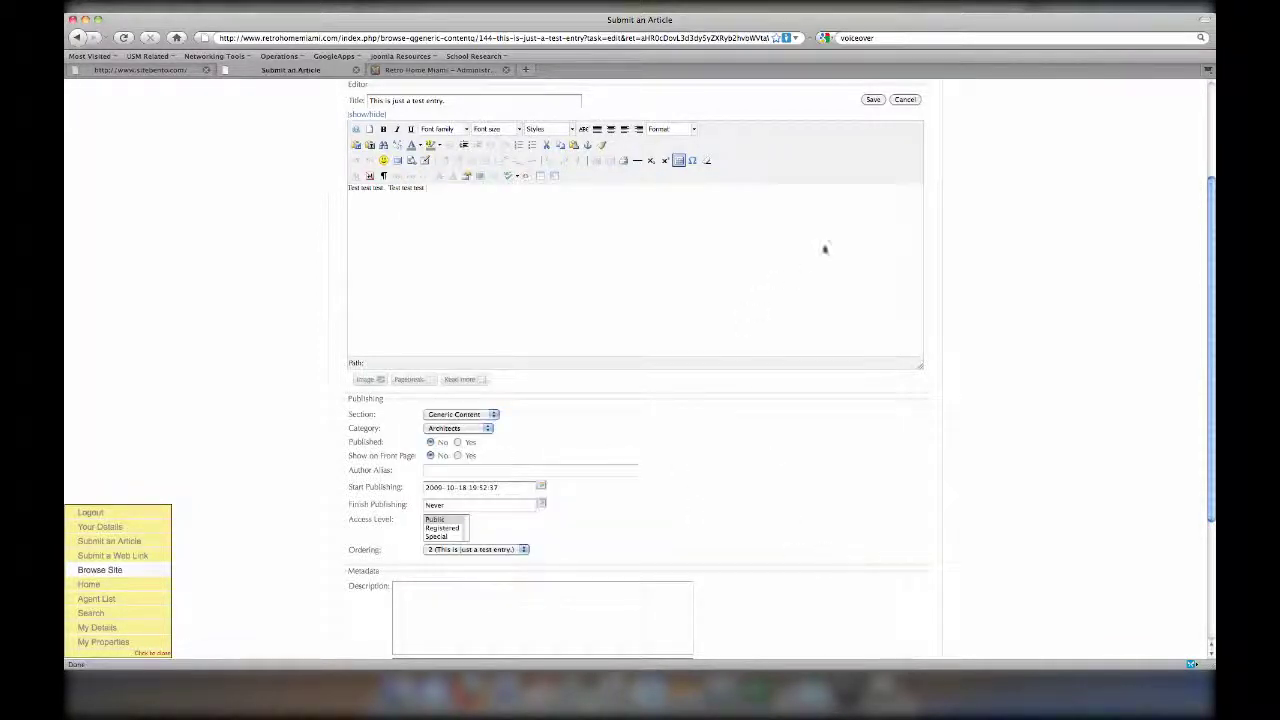
{"action": "left_click", "coordinate": [876, 100]}
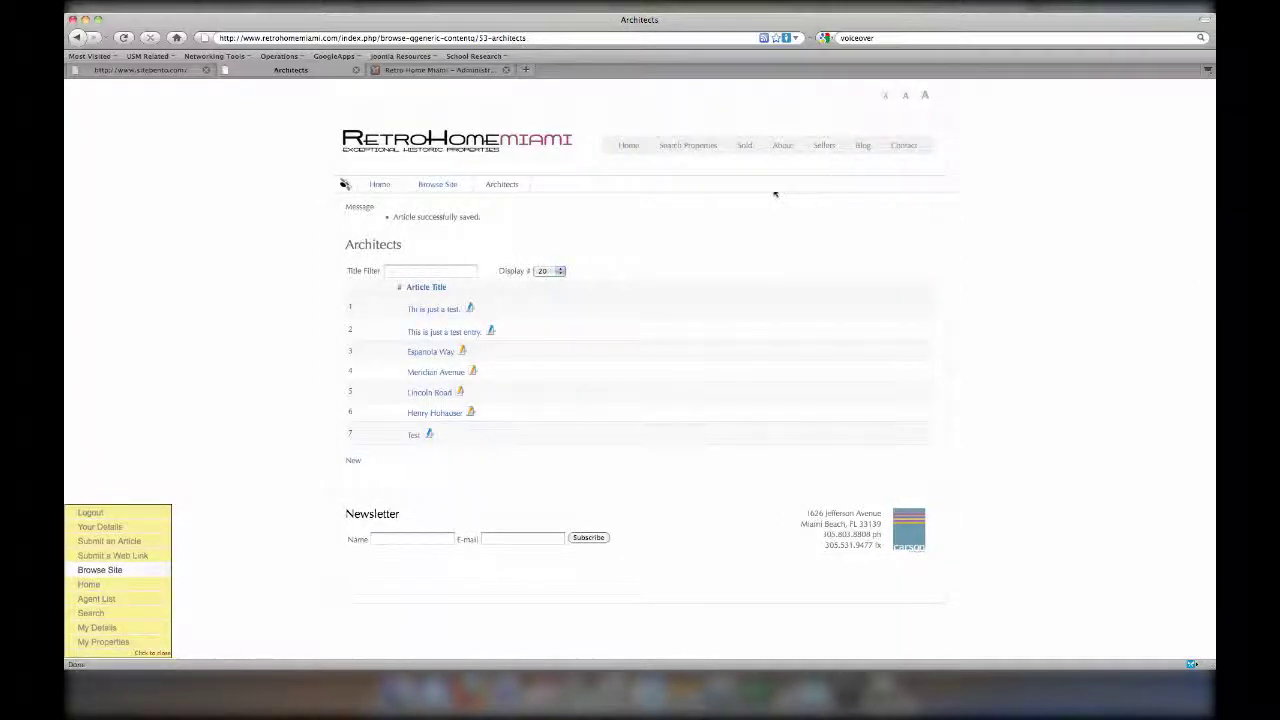
- Open the Bio article on the About page for editing and save it without changes
{"action": "left_click", "coordinate": [786, 150]}
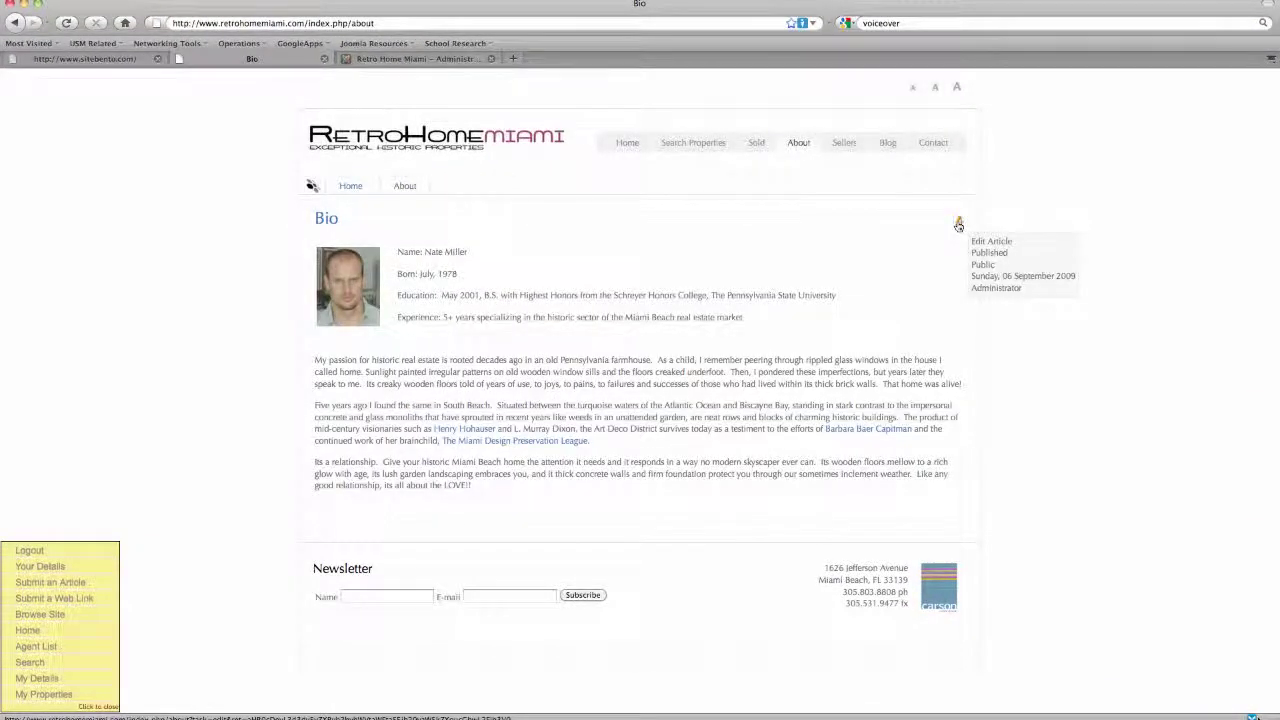
{"action": "left_click", "coordinate": [958, 224]}
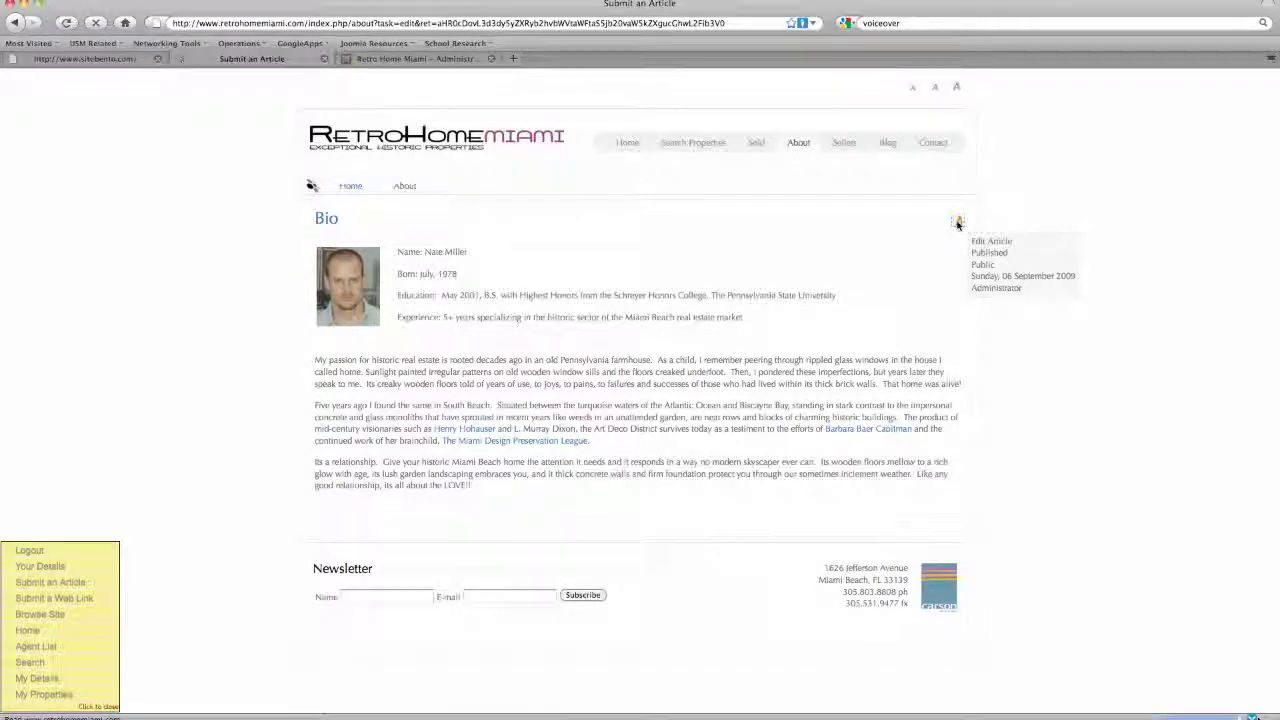
{"action": "left_click", "coordinate": [944, 262]}
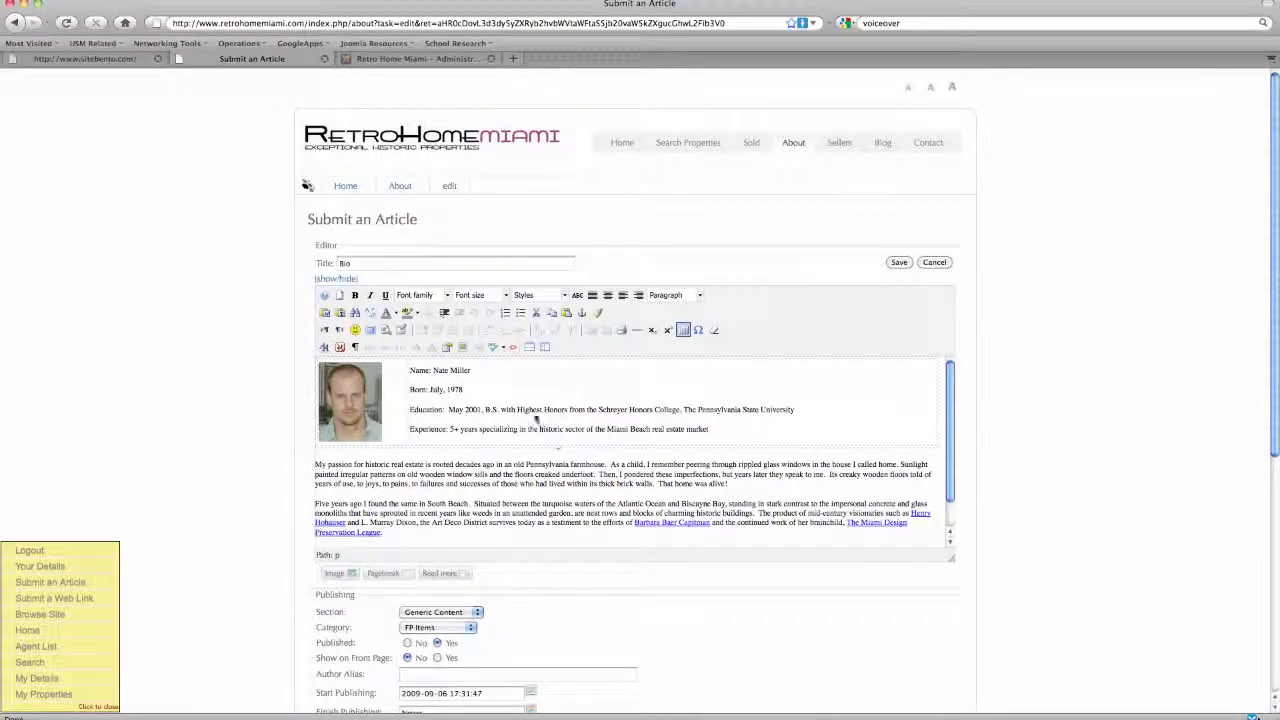
{"action": "left_click", "coordinate": [378, 263]}
{"action": "left_click", "coordinate": [894, 266]}
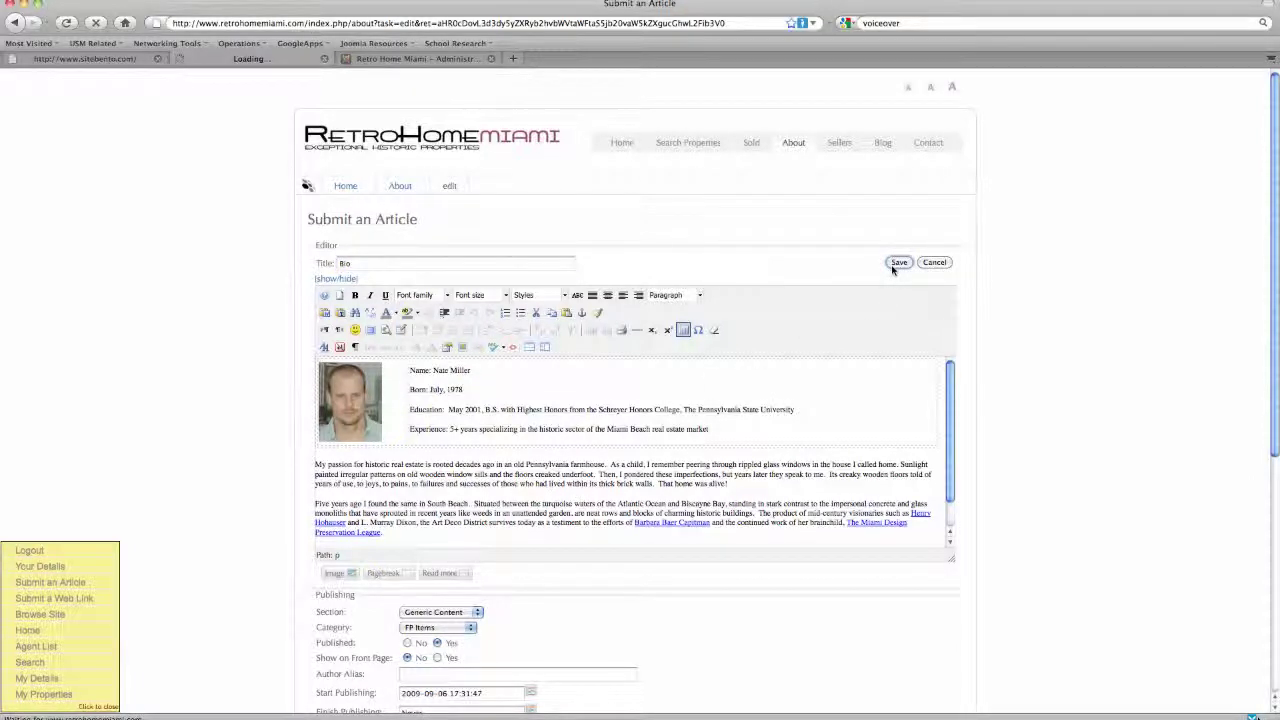
- Switch to the Joomla administration login page and log in with the stored administrator username and password
{"action": "left_click", "coordinate": [411, 60]}
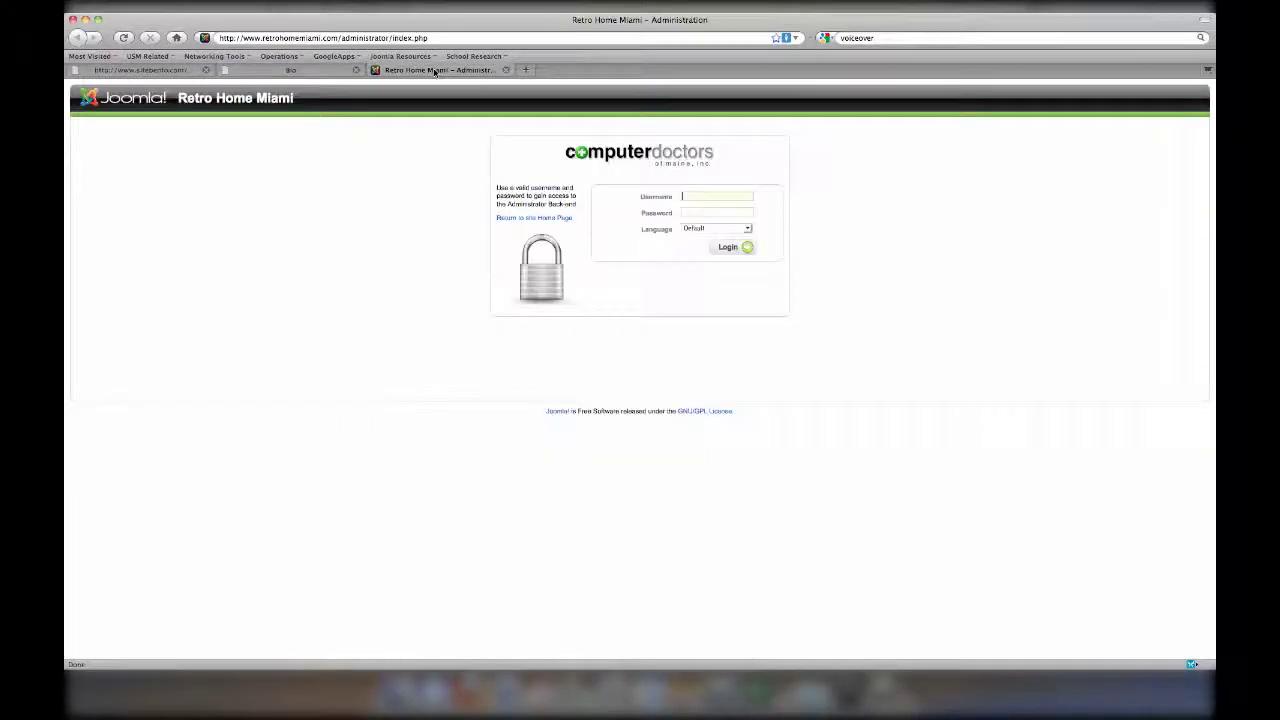
{"action": "left_click", "coordinate": [716, 196]}
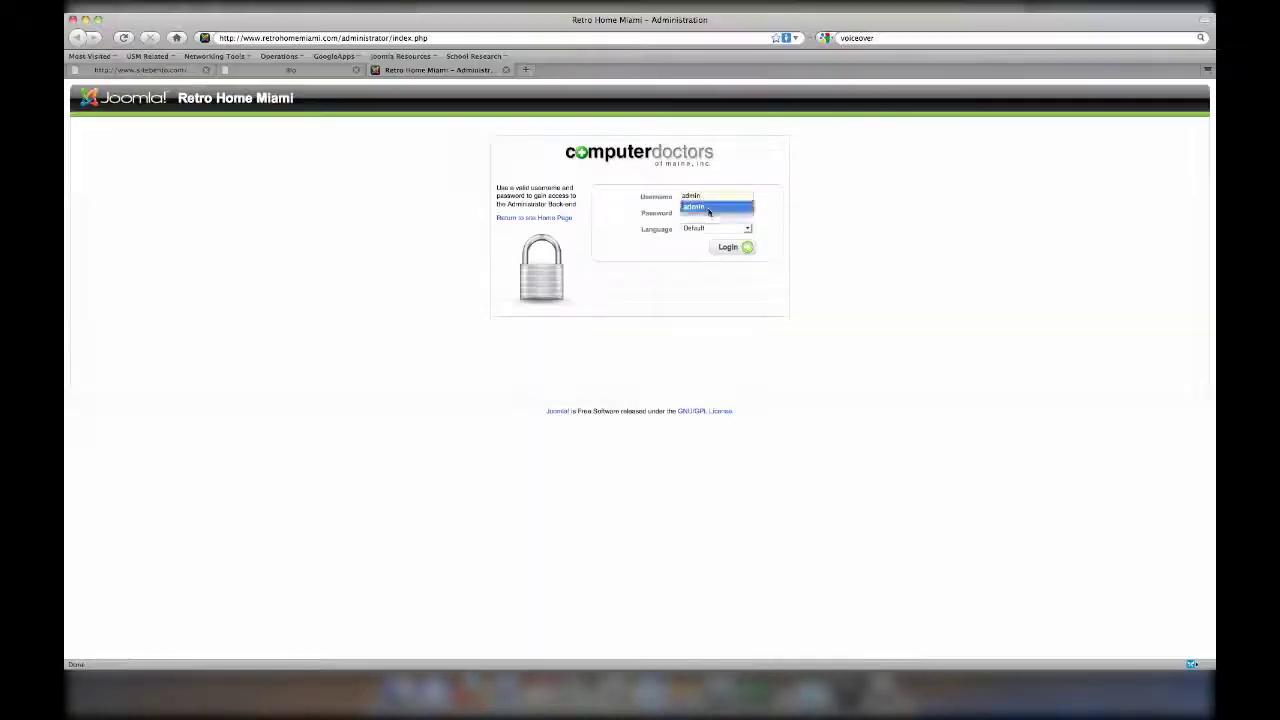
{"action": "left_click", "coordinate": [709, 207]}
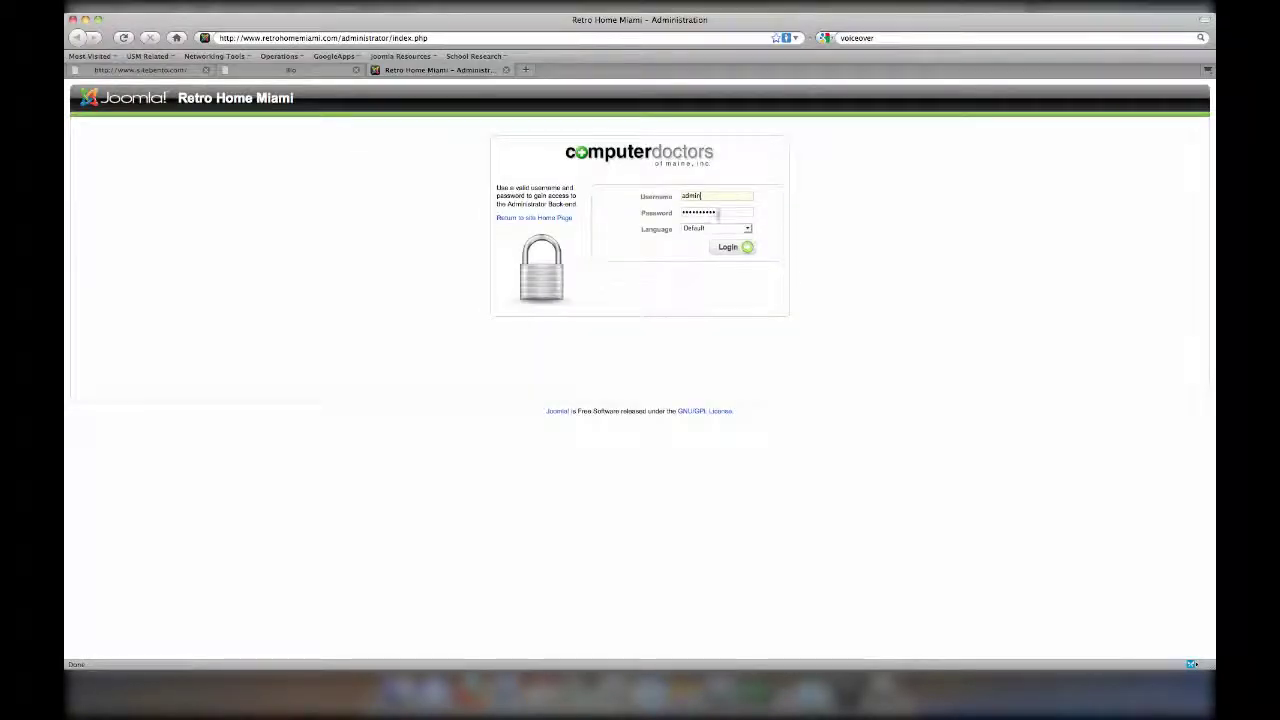
{"action": "left_click", "coordinate": [729, 247]}
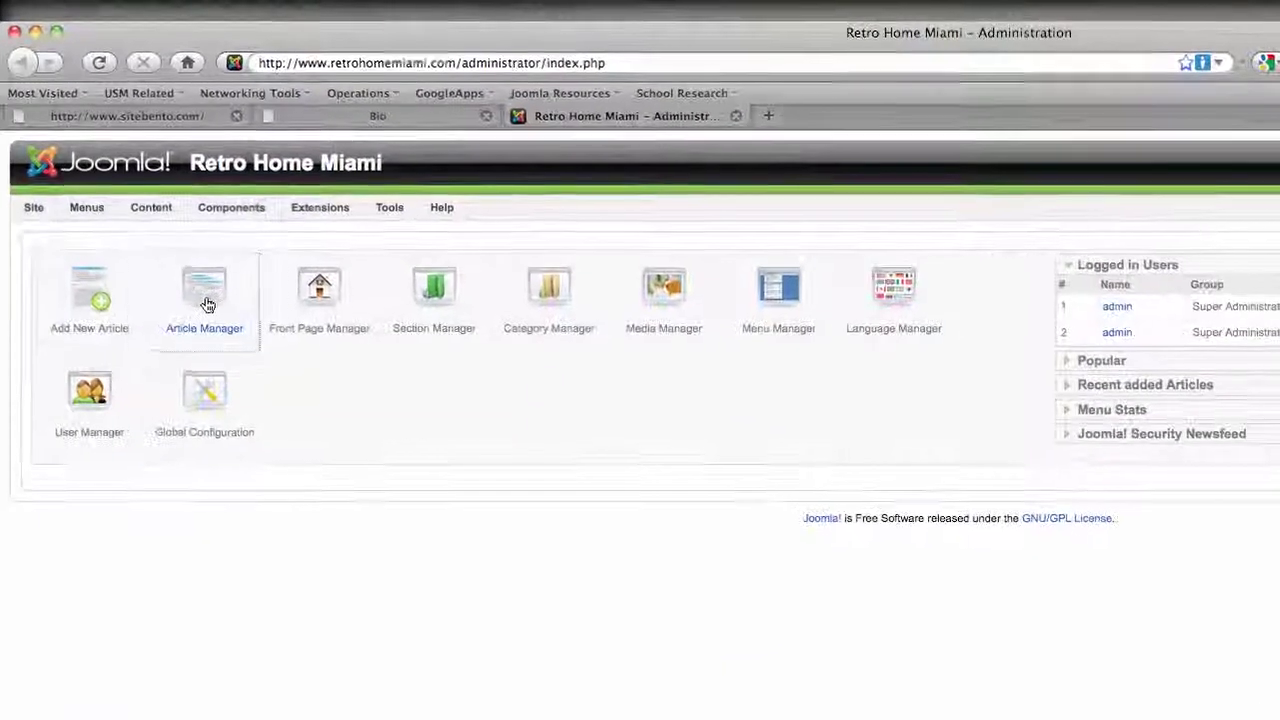
- Open the Article Manager and view the available choices for filtering articles by section
{"action": "left_click", "coordinate": [197, 237]}
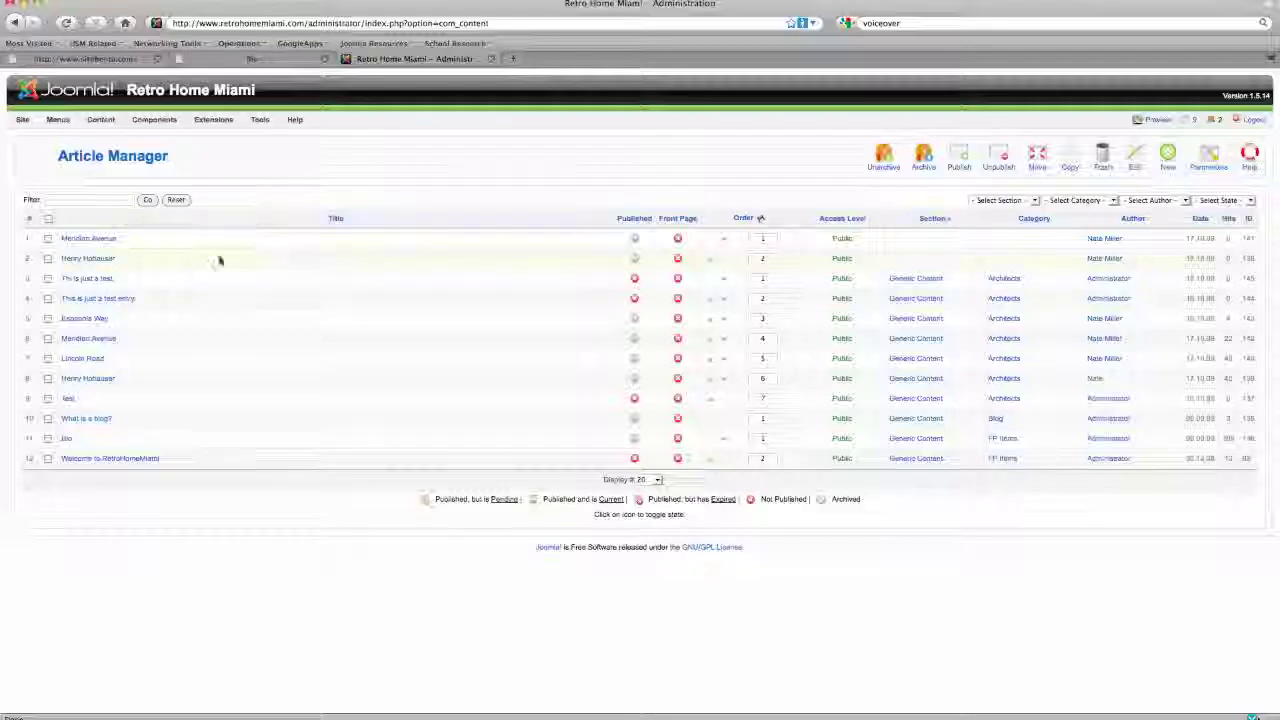
{"action": "left_click", "coordinate": [1058, 201]}
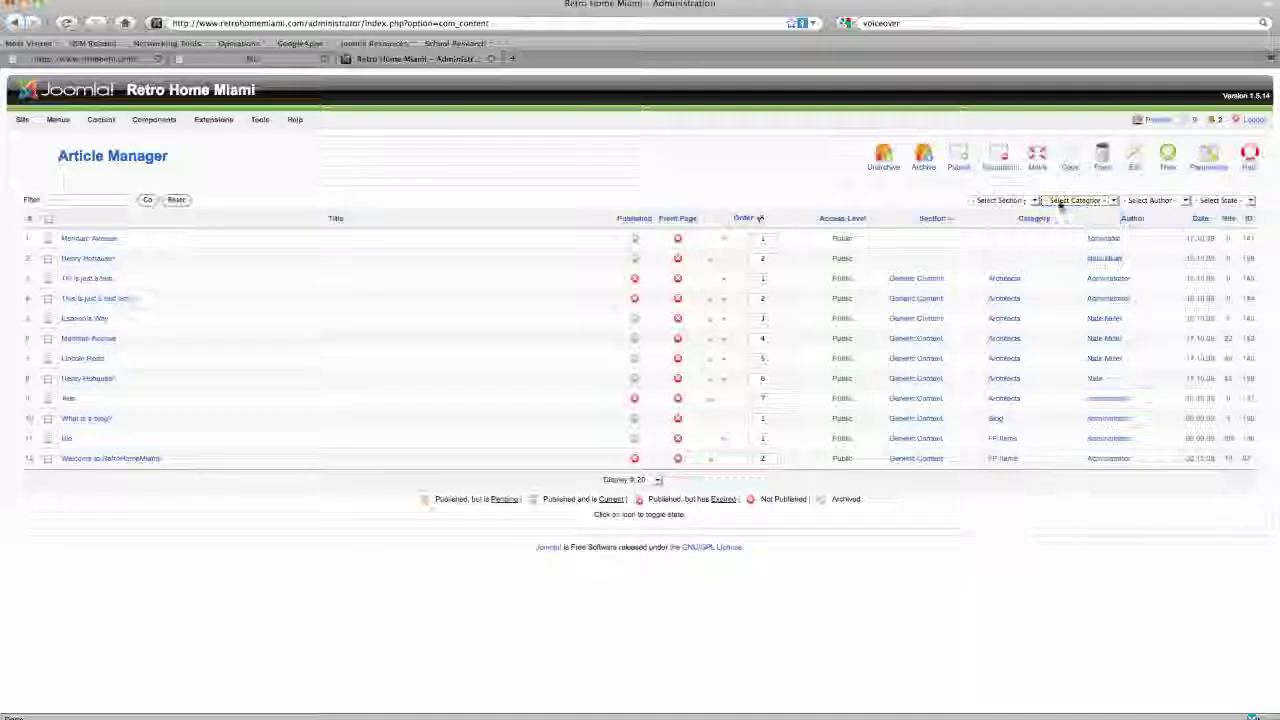
{"action": "left_click", "coordinate": [1030, 211]}
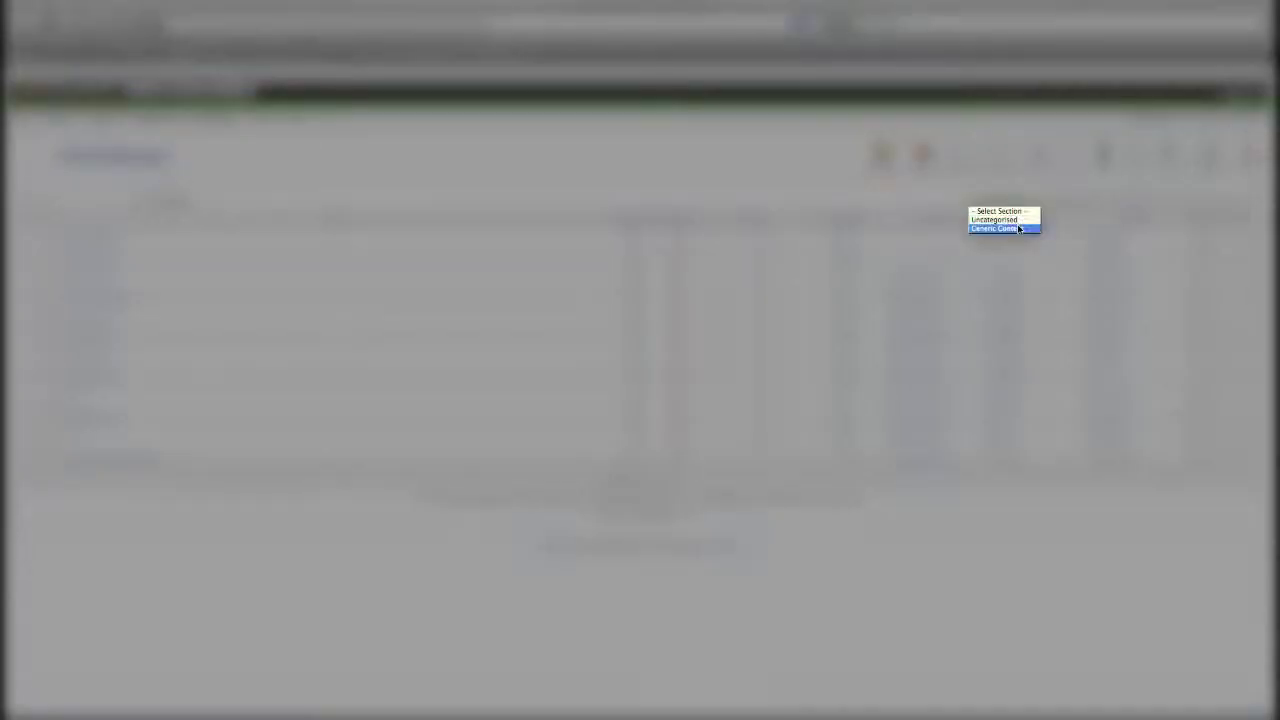
- Filter the article list by the Architects category and the Published state, and reset all filters after viewing the list
{"action": "left_click", "coordinate": [1080, 203]}
{"action": "left_click", "coordinate": [1080, 203]}
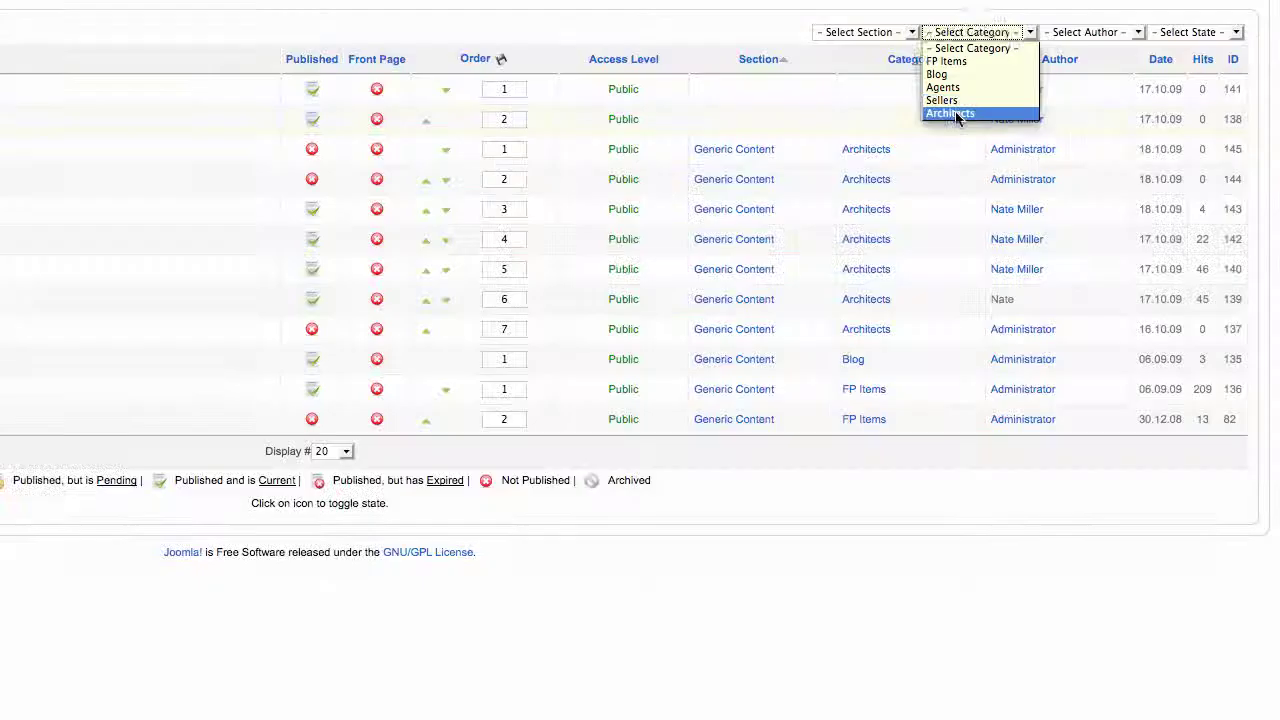
{"action": "left_click", "coordinate": [955, 112]}
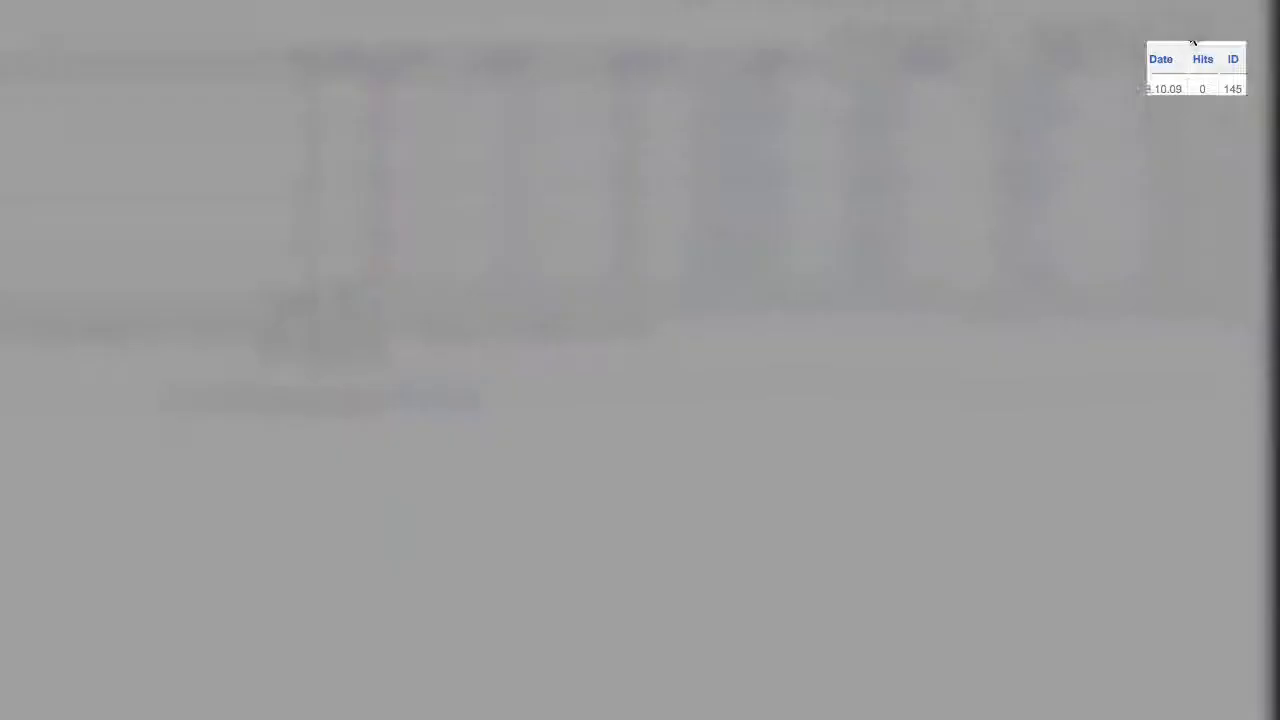
{"action": "left_click", "coordinate": [1195, 32]}
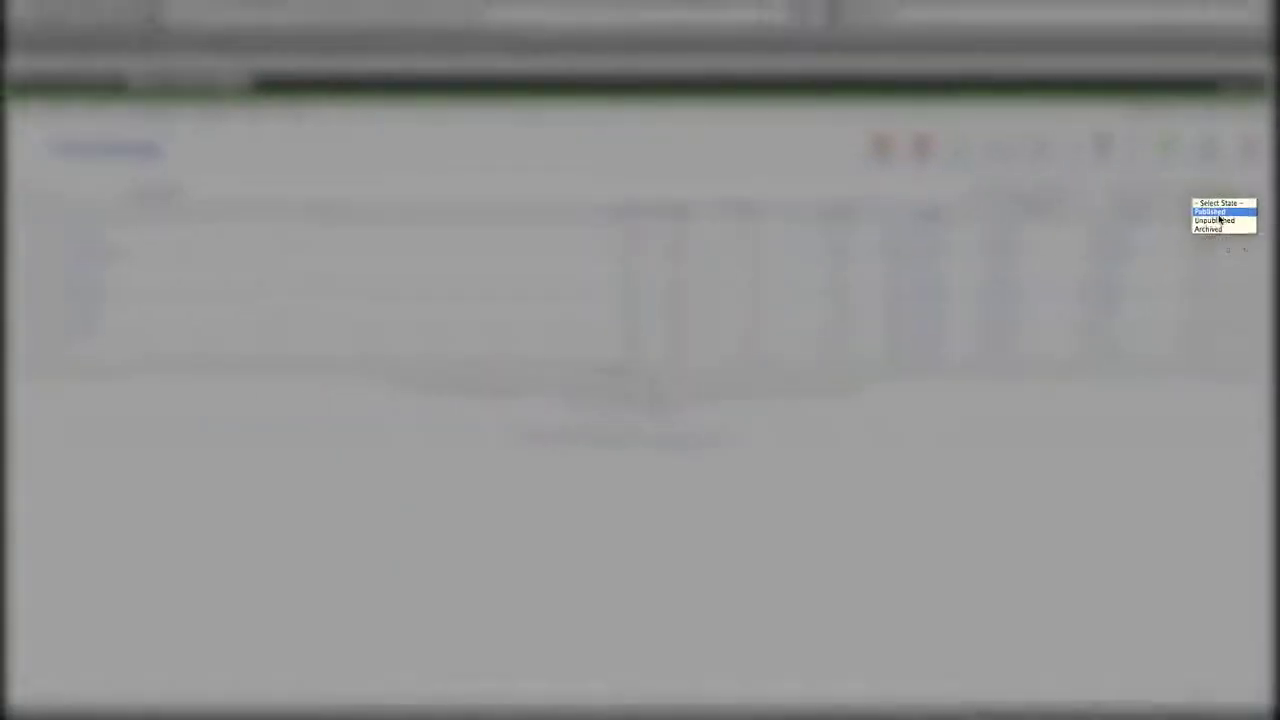
{"action": "left_click", "coordinate": [1192, 52]}
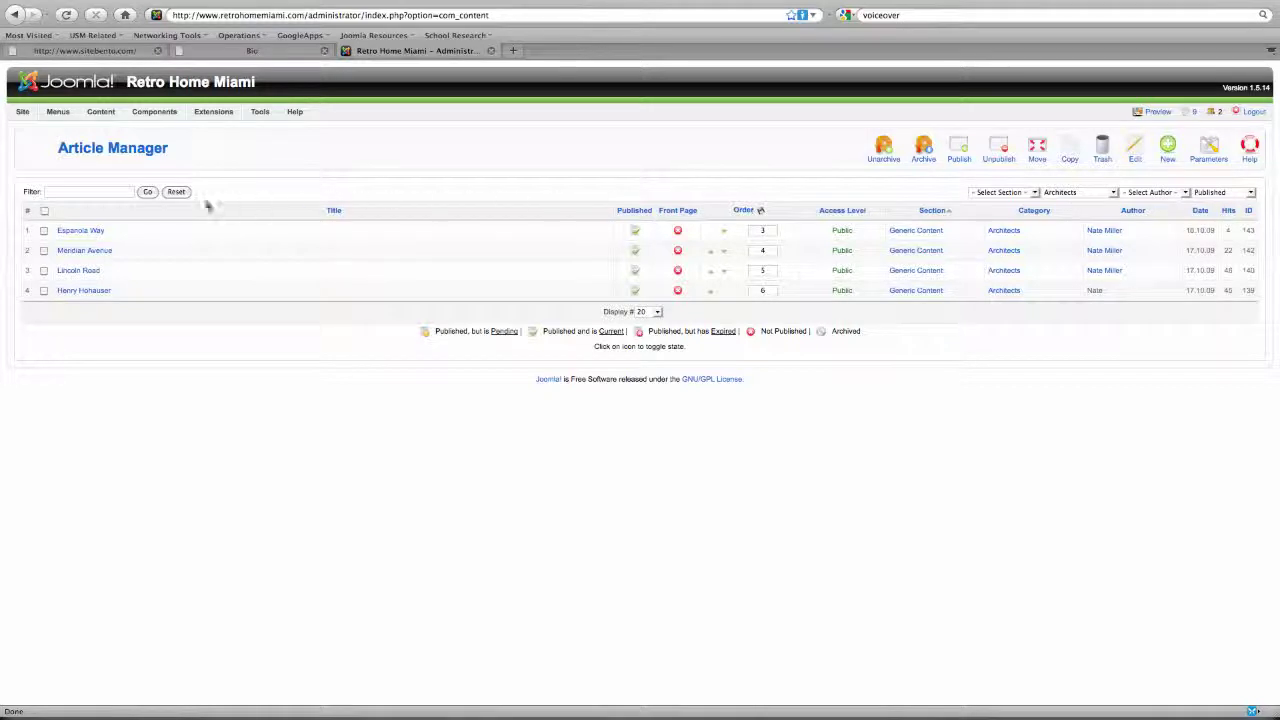
{"action": "left_click", "coordinate": [176, 191]}
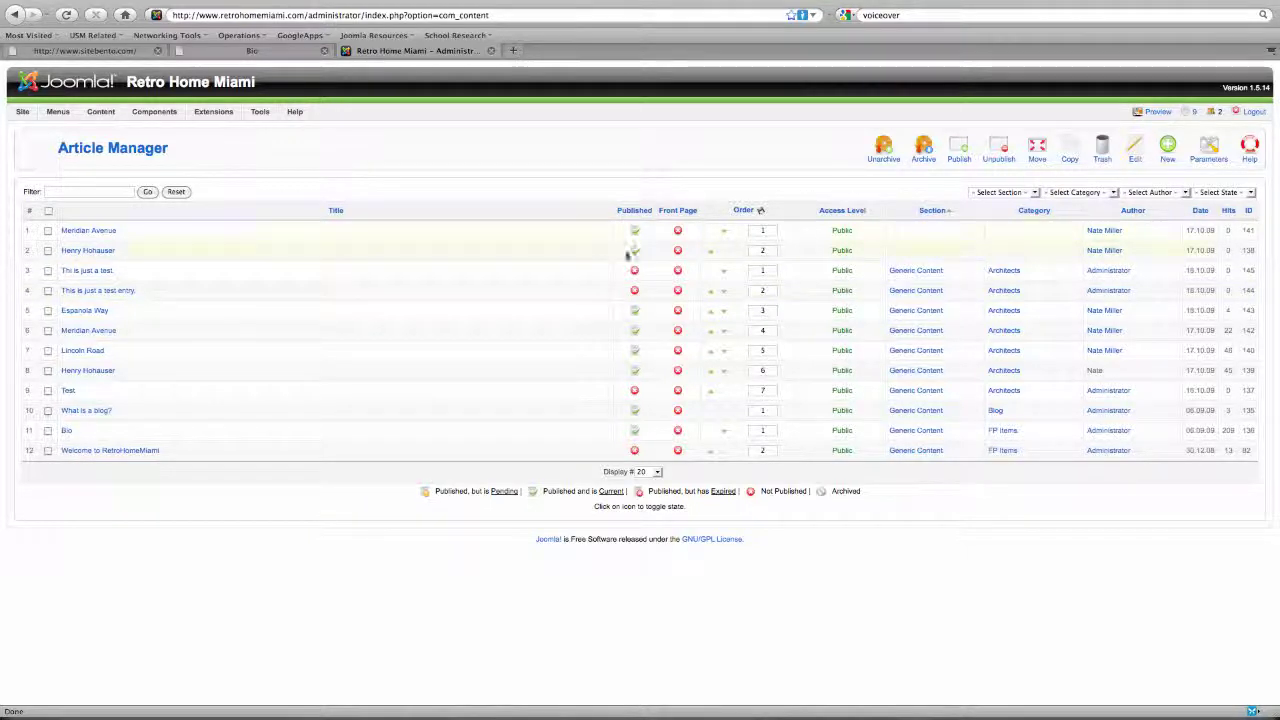
- Review the advanced parameters of the article "Thi is just a test.", close it without saving, and return to the sitebento.com page
{"action": "left_click", "coordinate": [86, 270]}
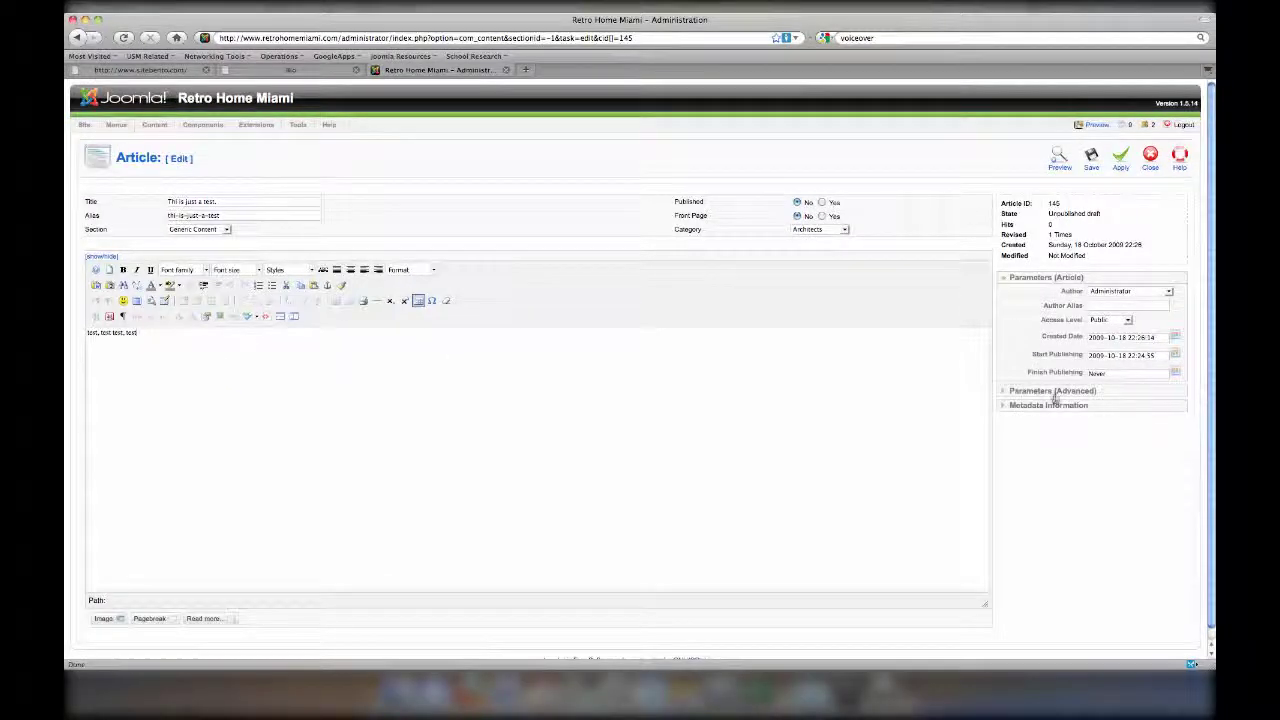
{"action": "left_click", "coordinate": [1092, 408]}
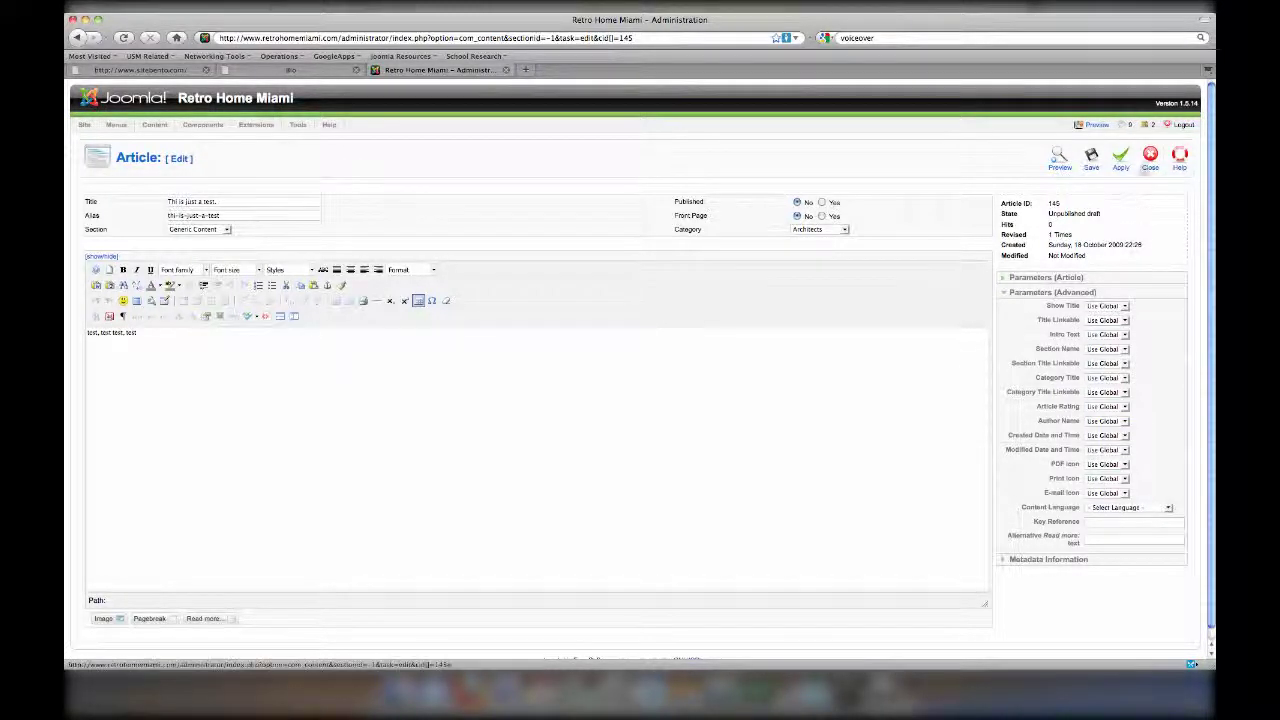
{"action": "left_click", "coordinate": [1150, 158]}
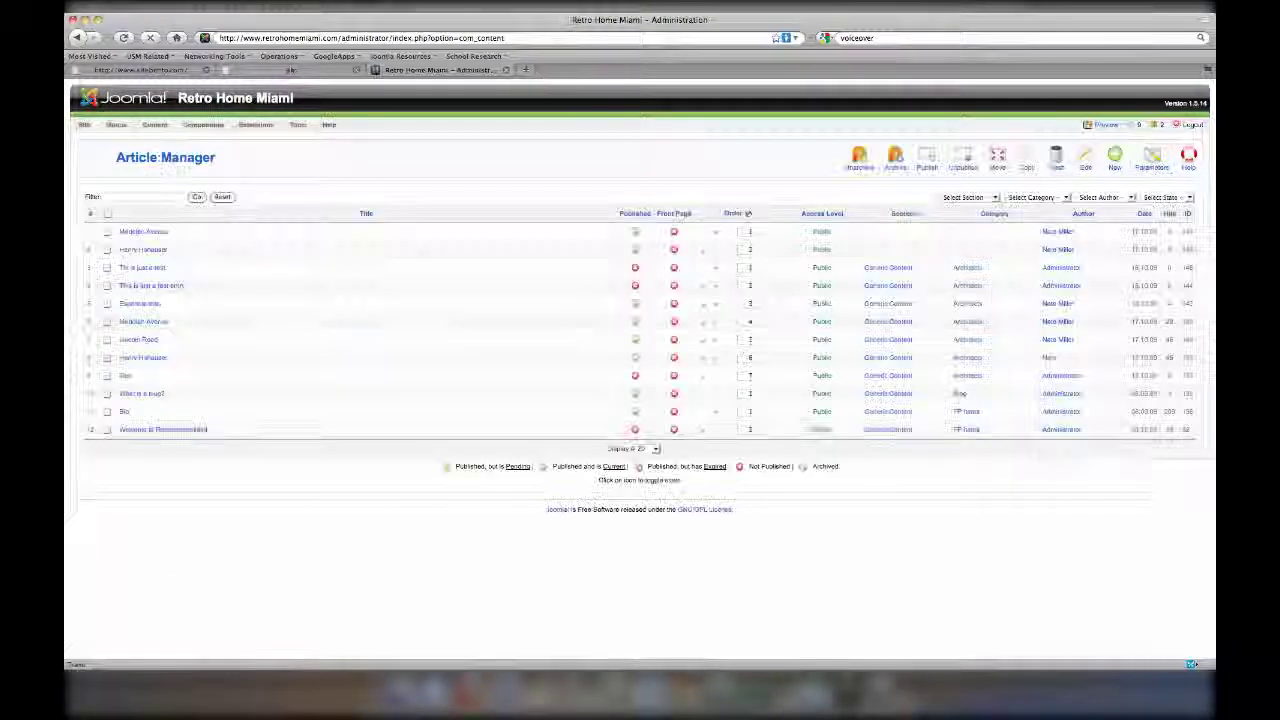
{"action": "left_click", "coordinate": [140, 70]}
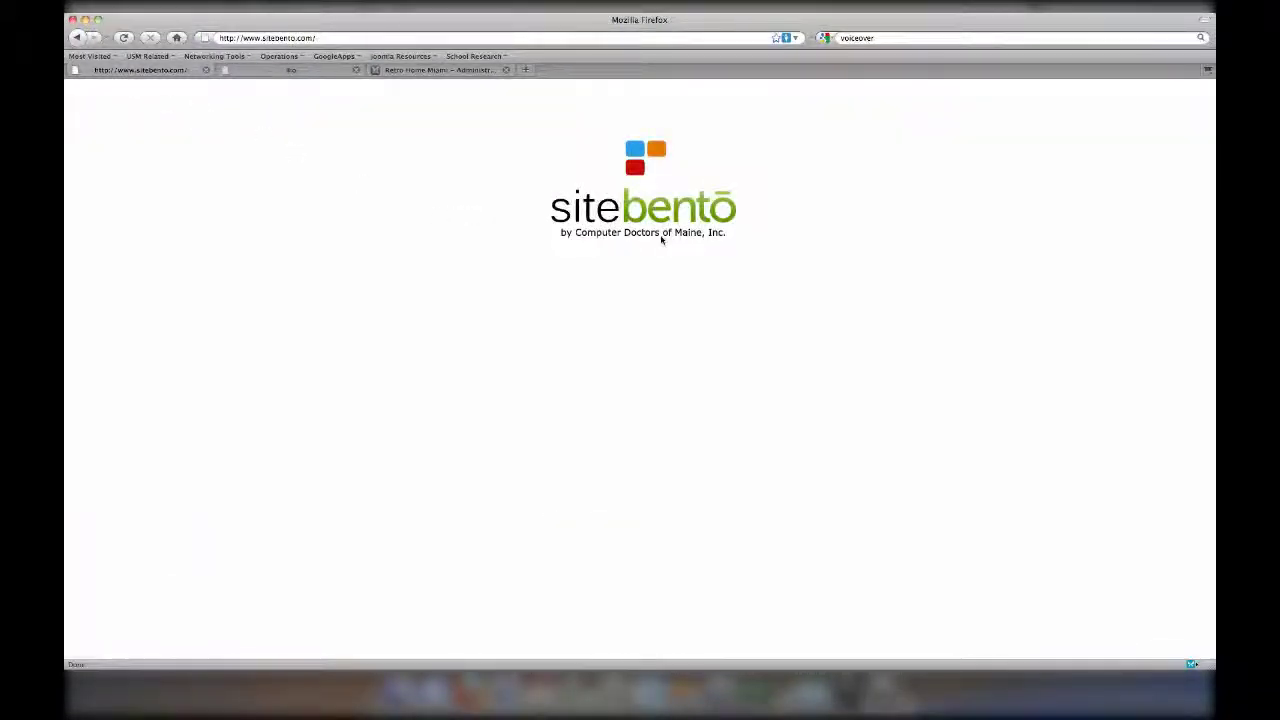